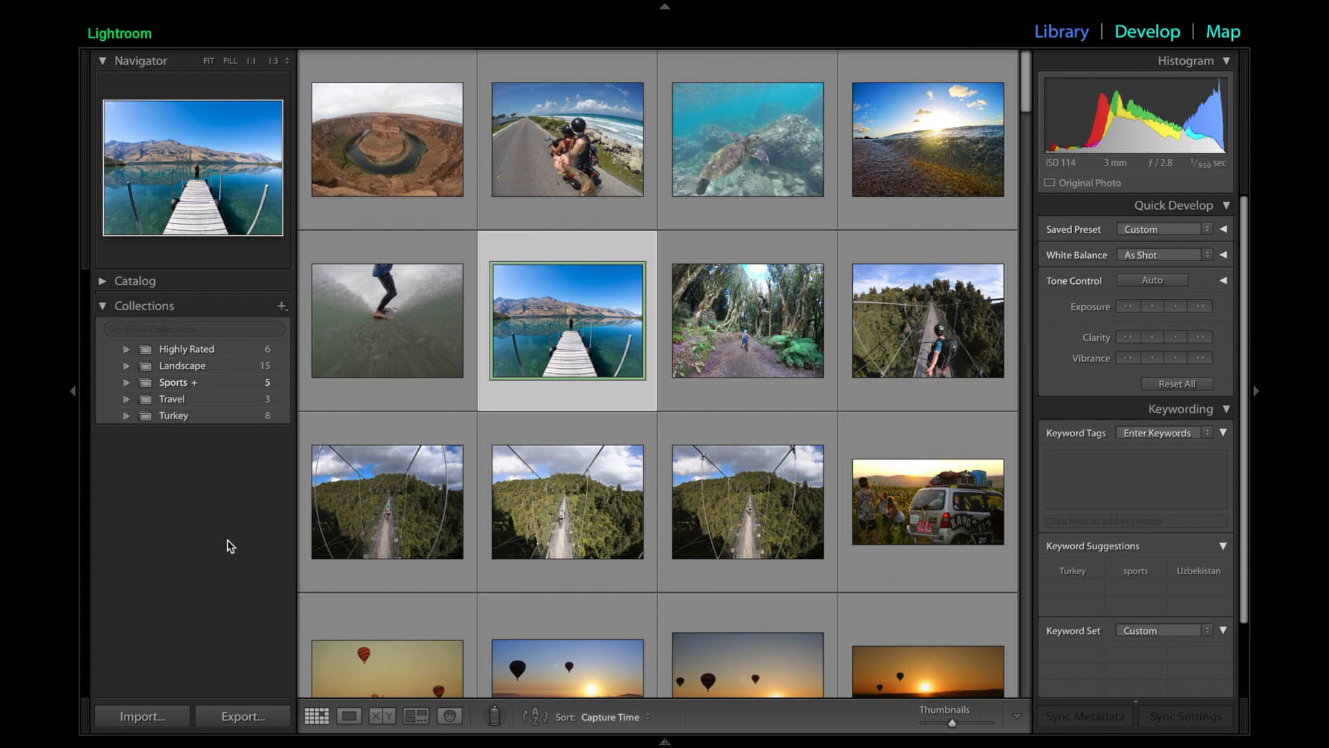
# - View the keyboard shortcut overviews of the Library, Develop and Map modules
pyautogui.press('super+slash')
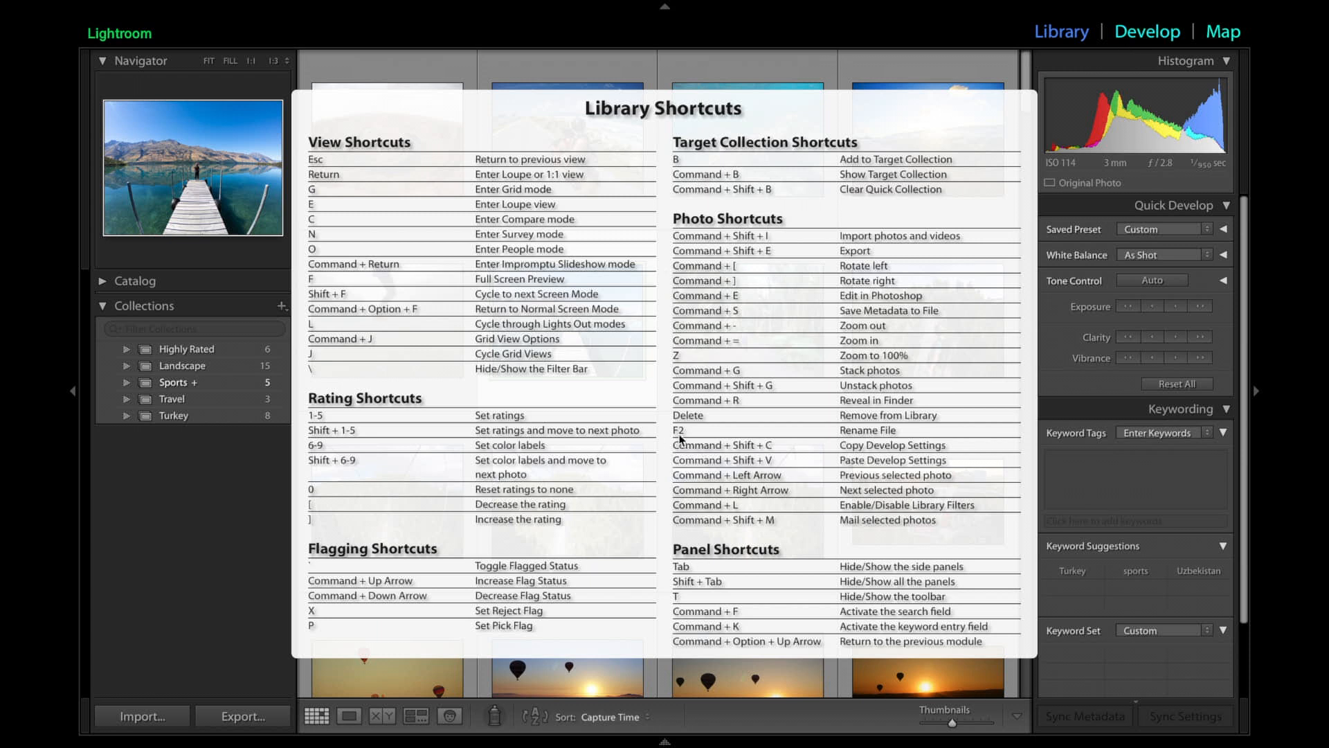
pyautogui.press('d')
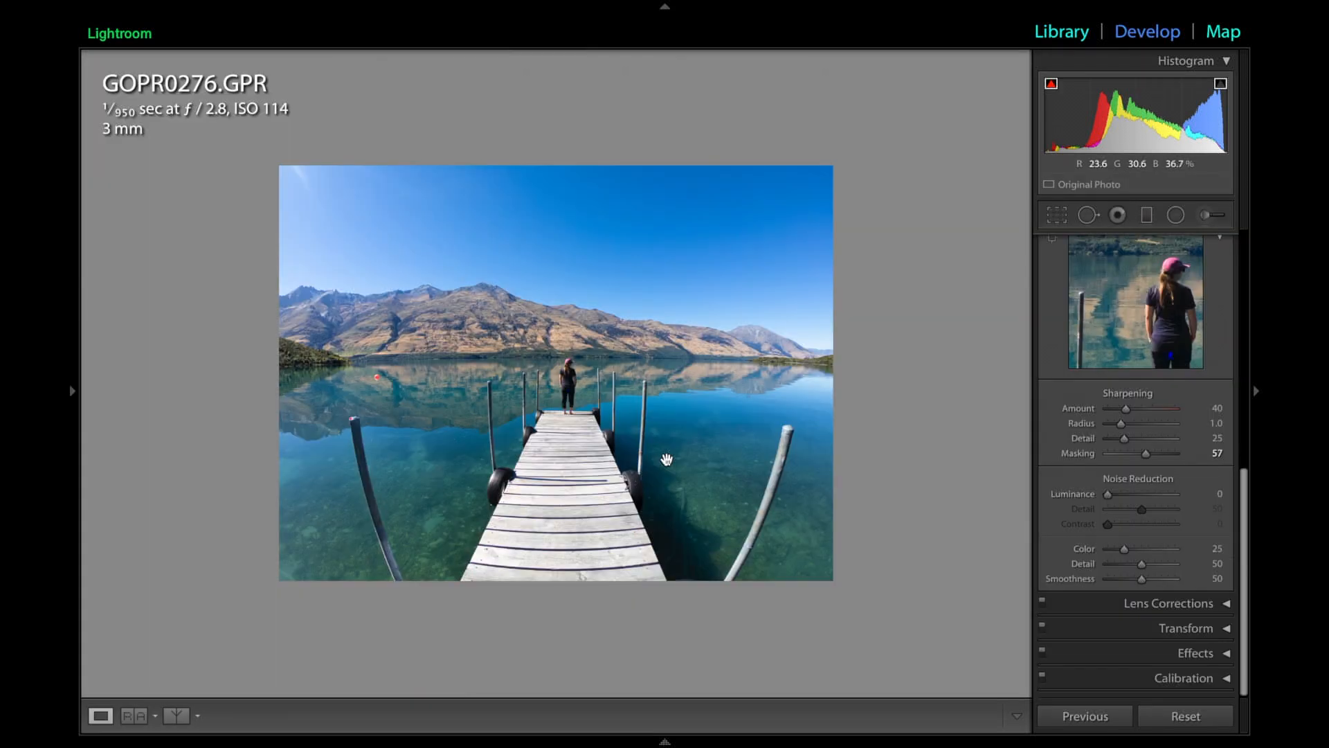
pyautogui.press('super+slash')
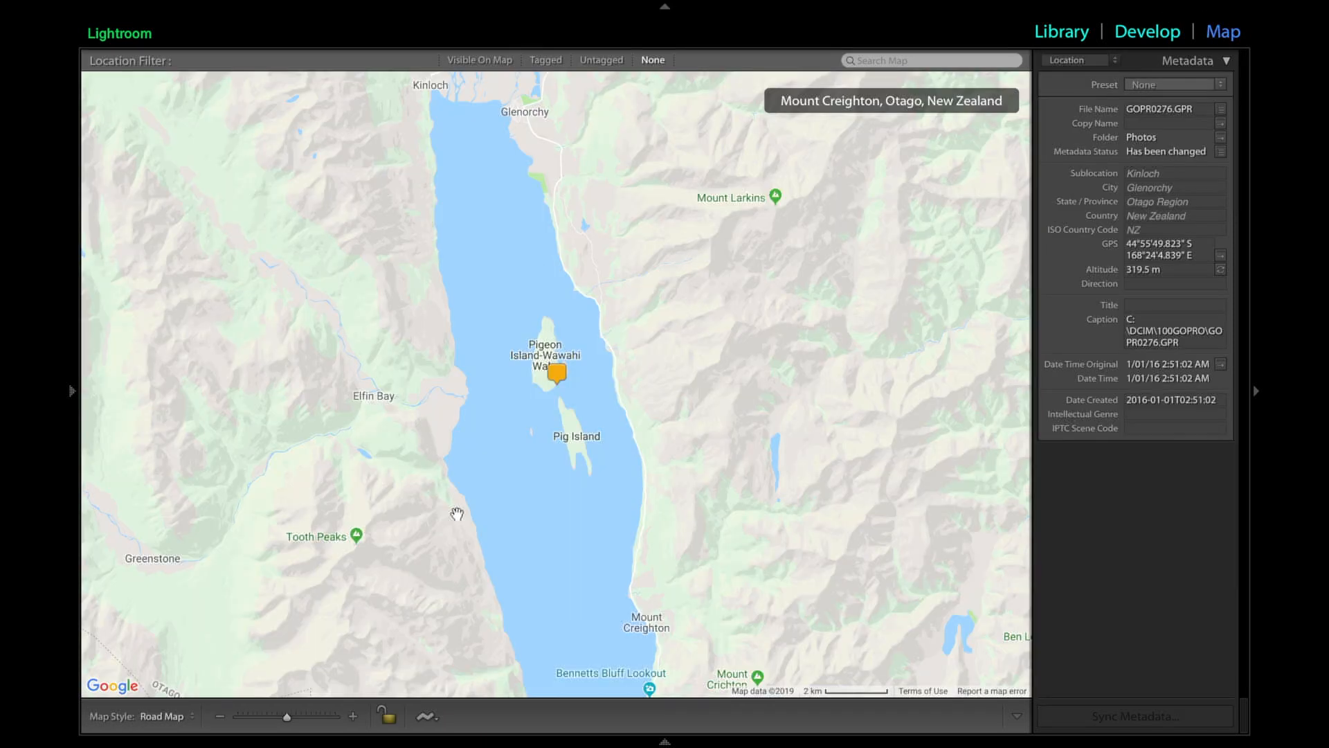
pyautogui.click(1219, 32)
pyautogui.press('super+slash')
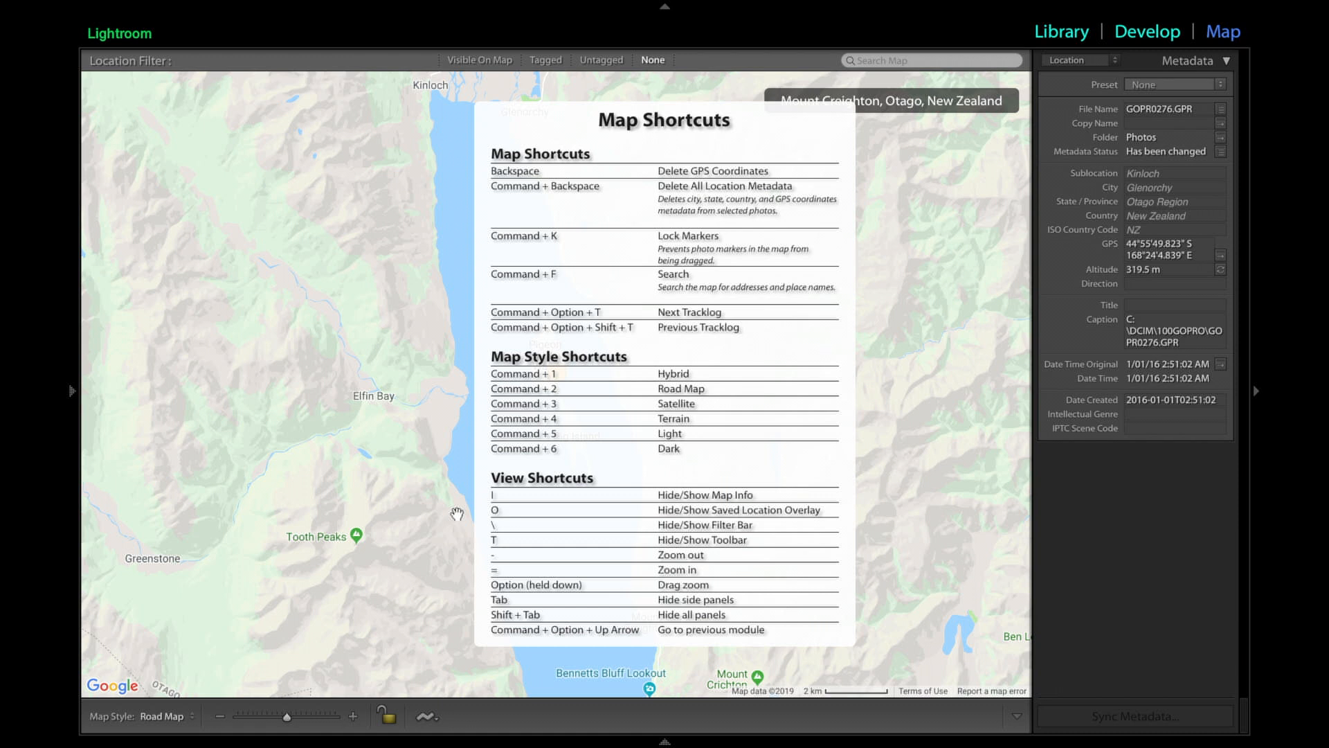
# - Return to the Library grid and rate the motorbike photo five stars
pyautogui.click(1061, 32)
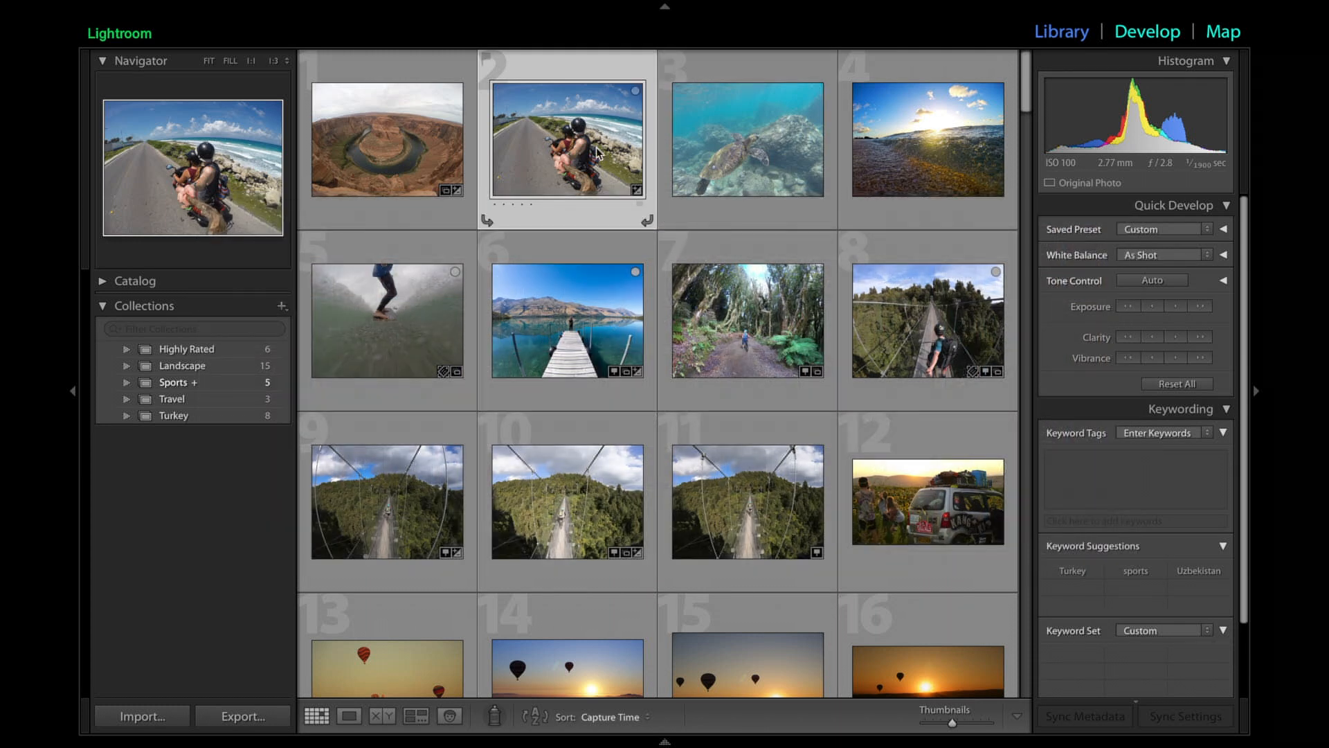
pyautogui.press('5')
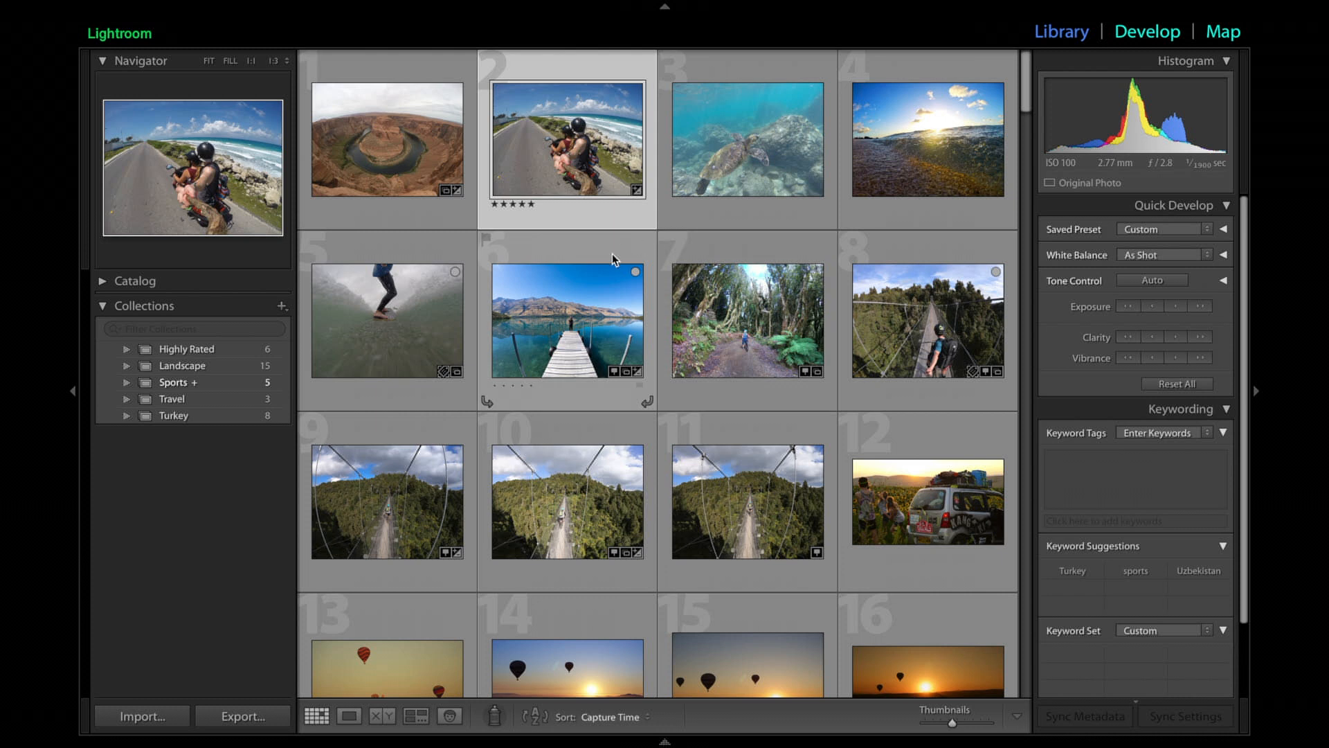
# - Cycle through the grid view styles and return to the compact cells with index numbers and ratings
pyautogui.press('j')
pyautogui.press('j')
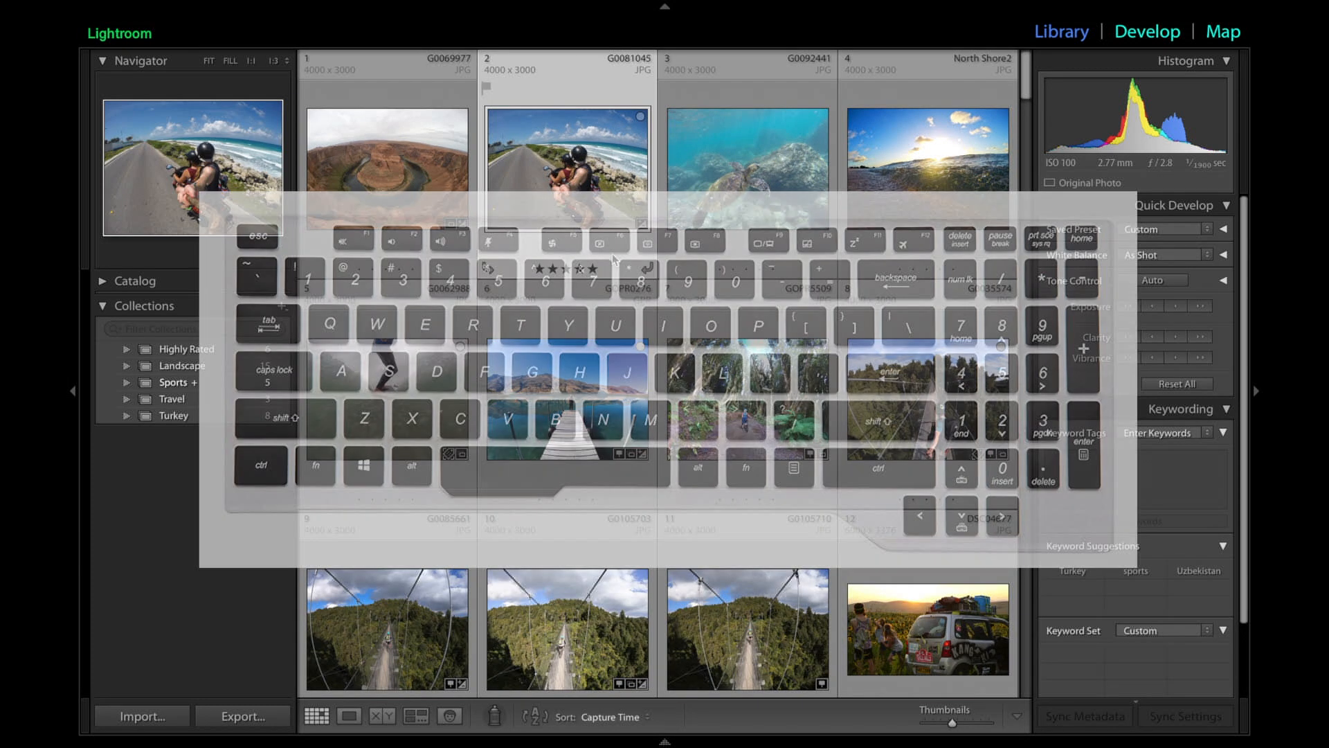
pyautogui.press('j')
pyautogui.press('j')
pyautogui.press('j')
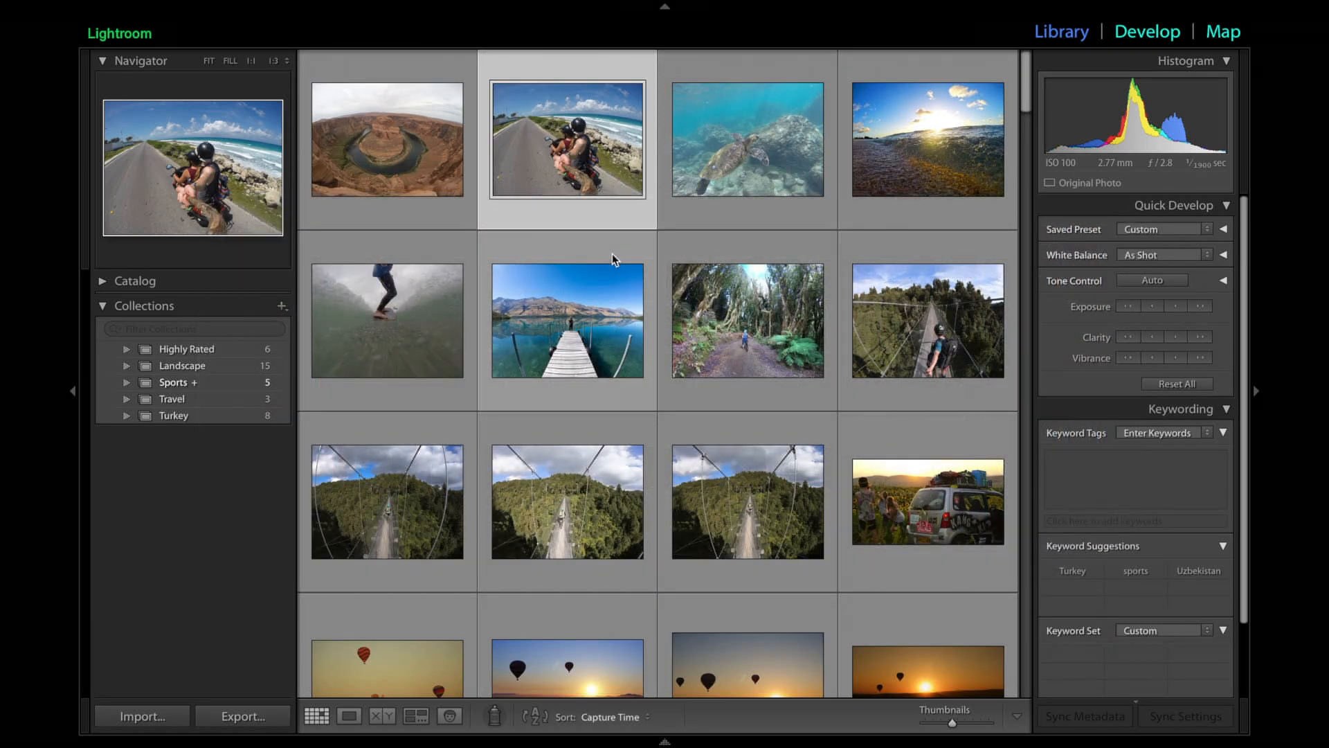
pyautogui.press('j')
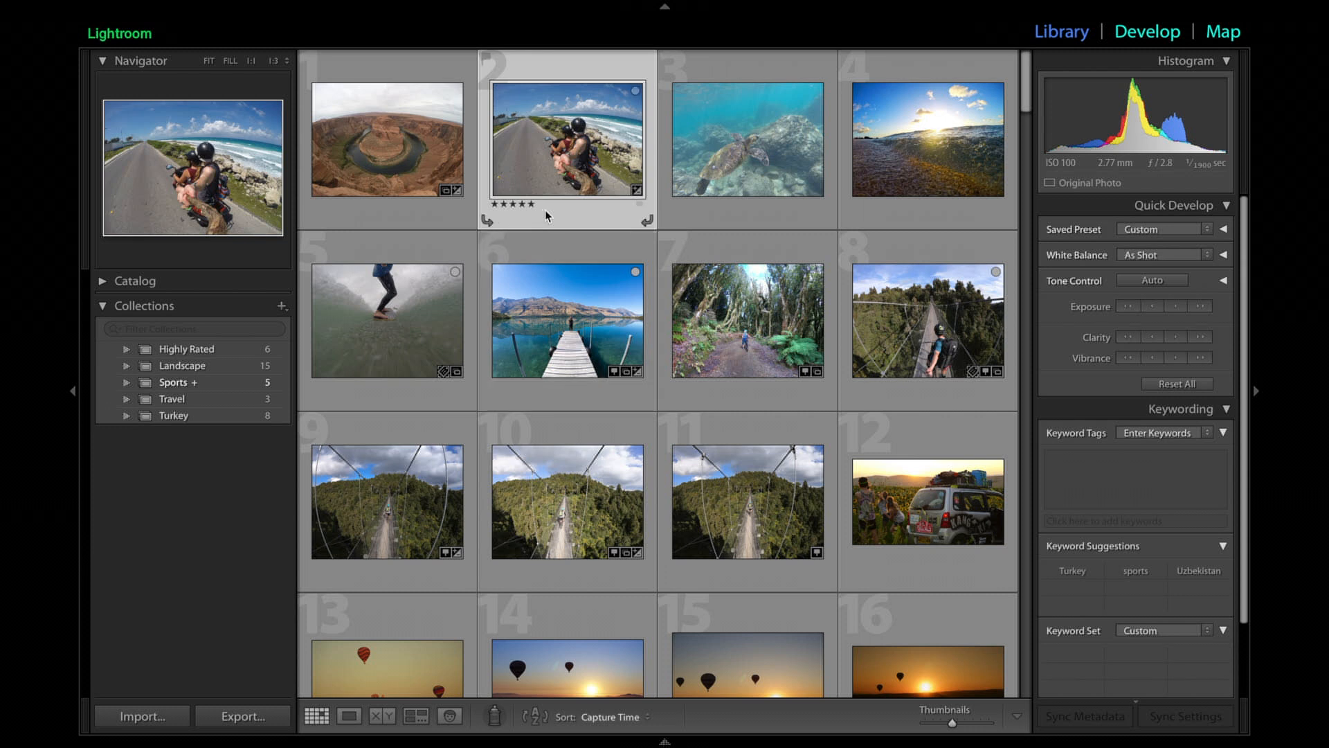
# - Rate the turtle photo three stars, the sunset wave photo four stars and the surfing photo five stars
pyautogui.click(750, 164)
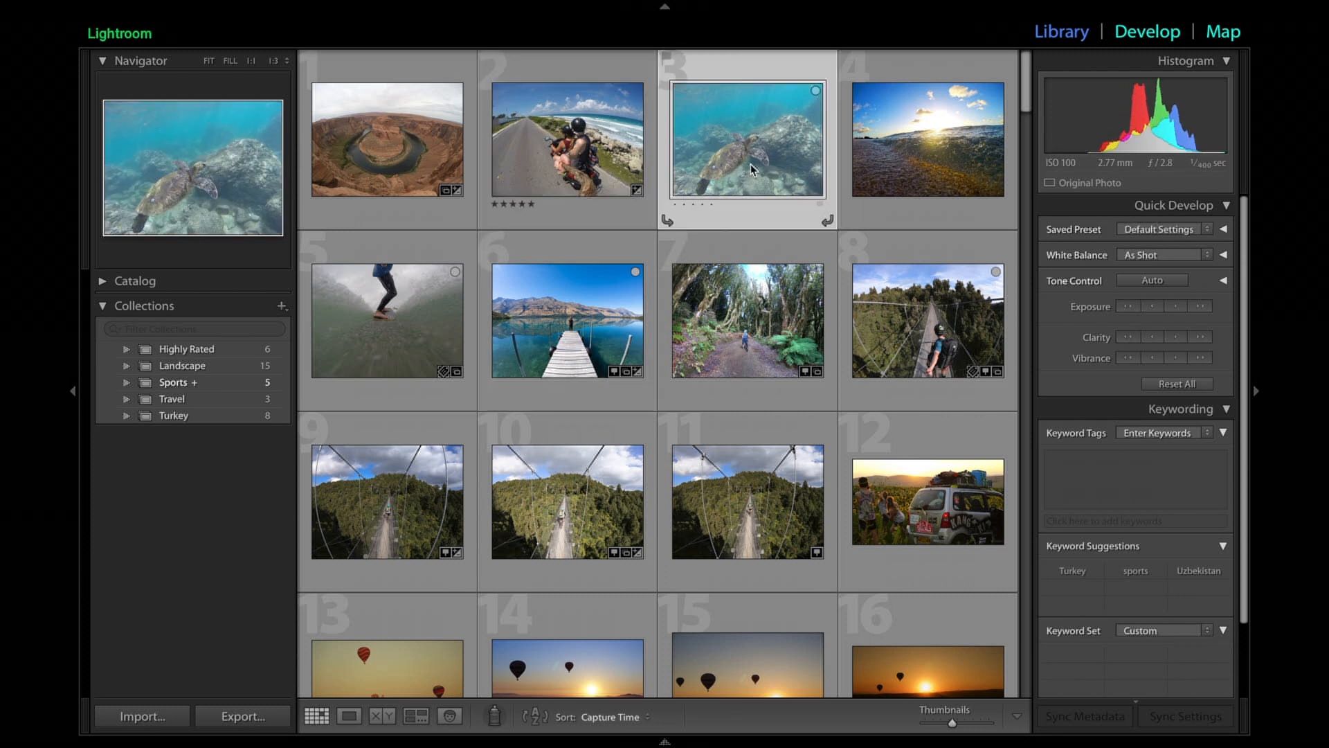
pyautogui.press('3')
pyautogui.press('Right')
pyautogui.press('Right')
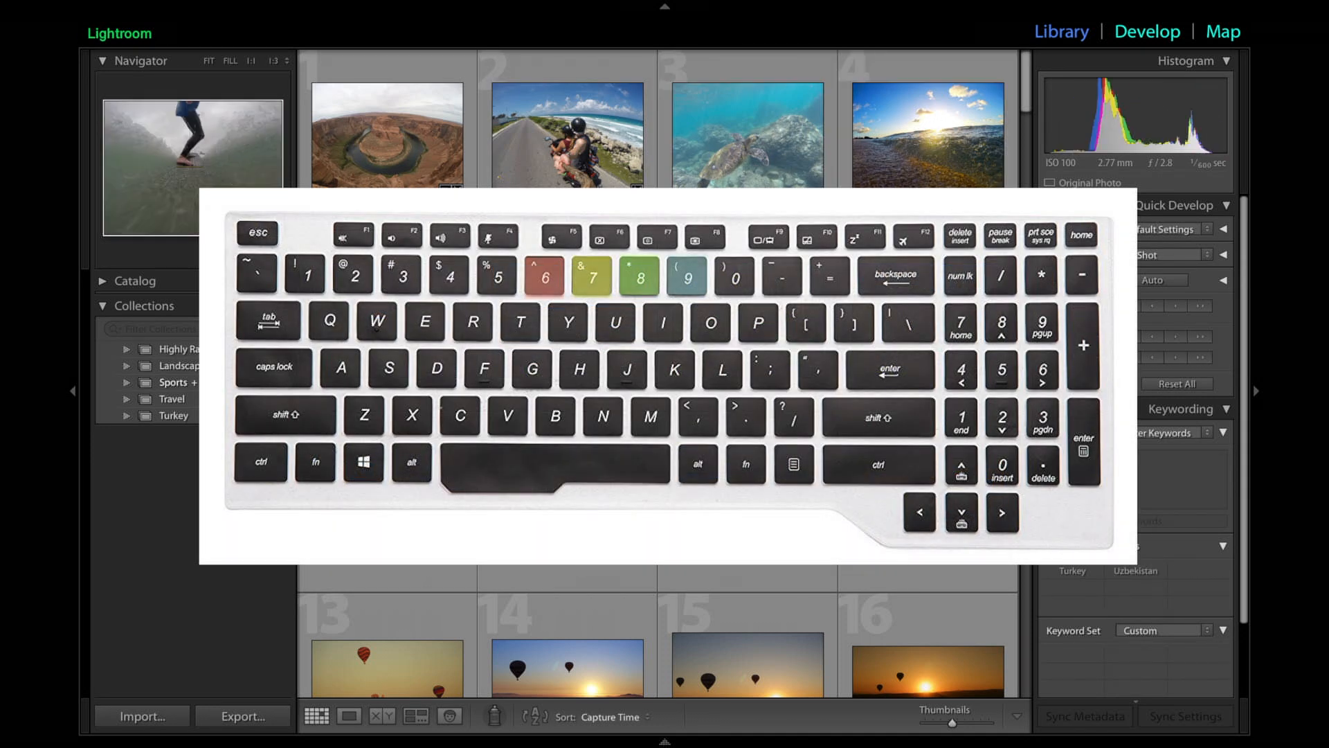
pyautogui.press('Right')
# - Label the lake jetty photo red, yellow, green and blue in turn, and clear the color label
pyautogui.press('6')
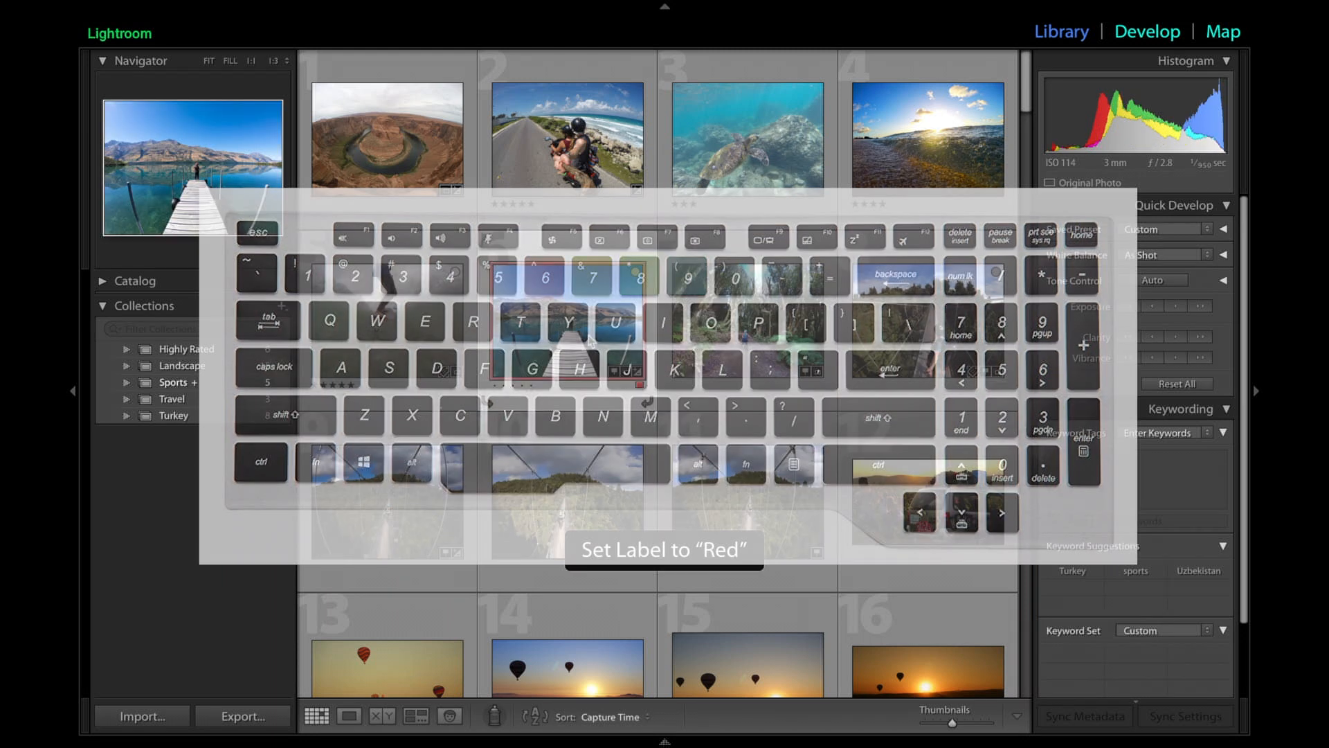
pyautogui.press('7')
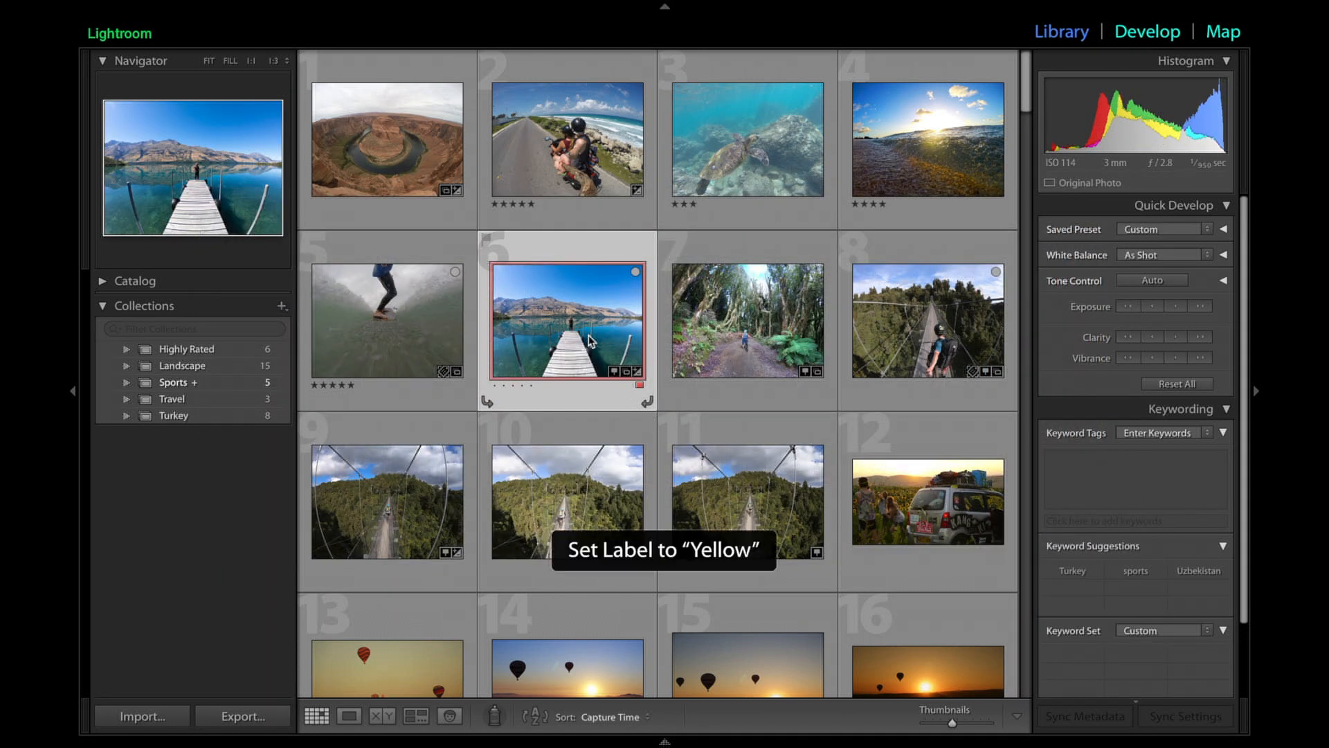
pyautogui.press('8')
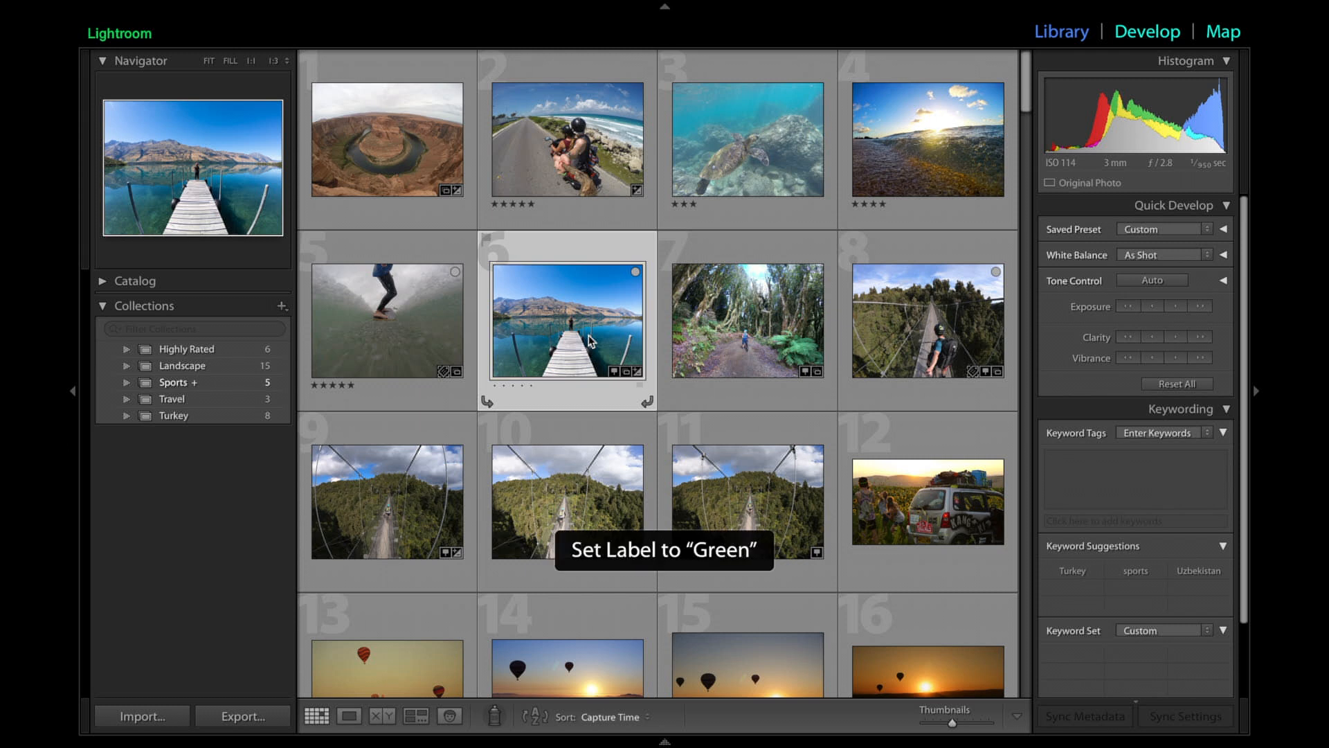
pyautogui.press('9')
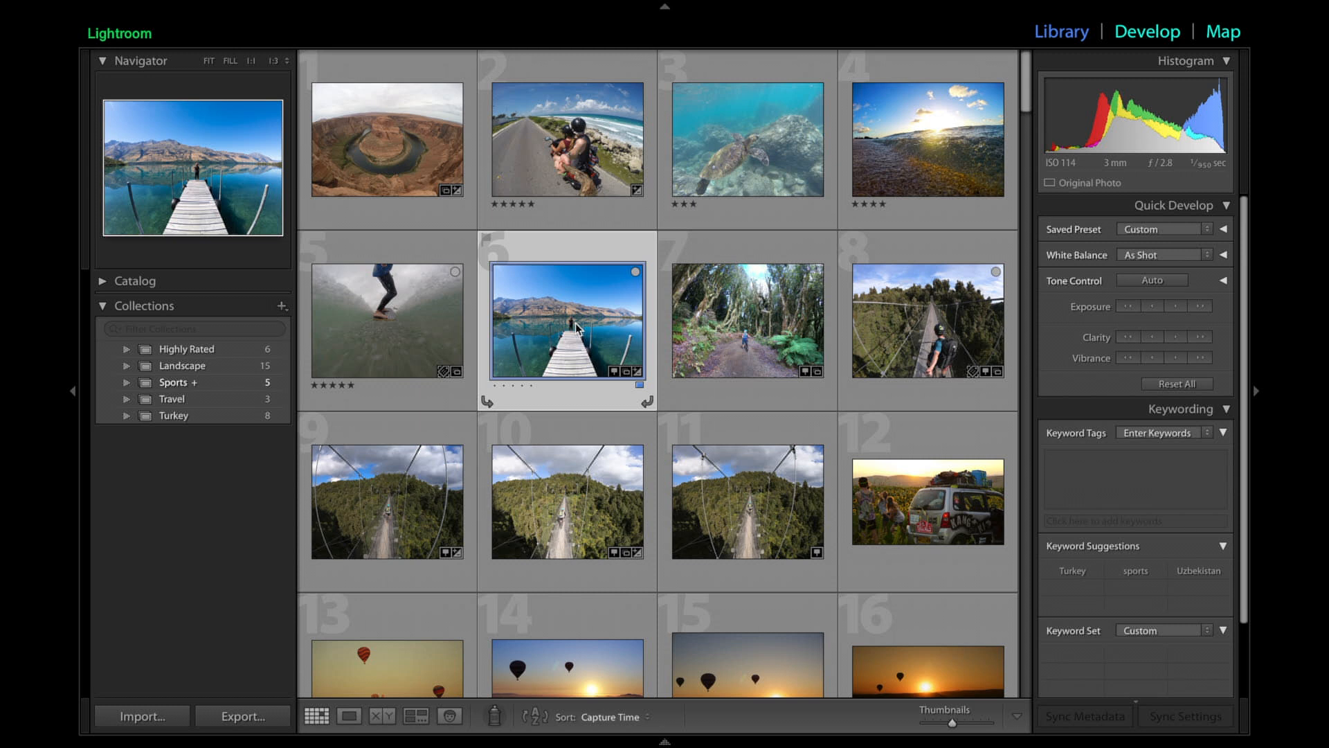
pyautogui.press('9')
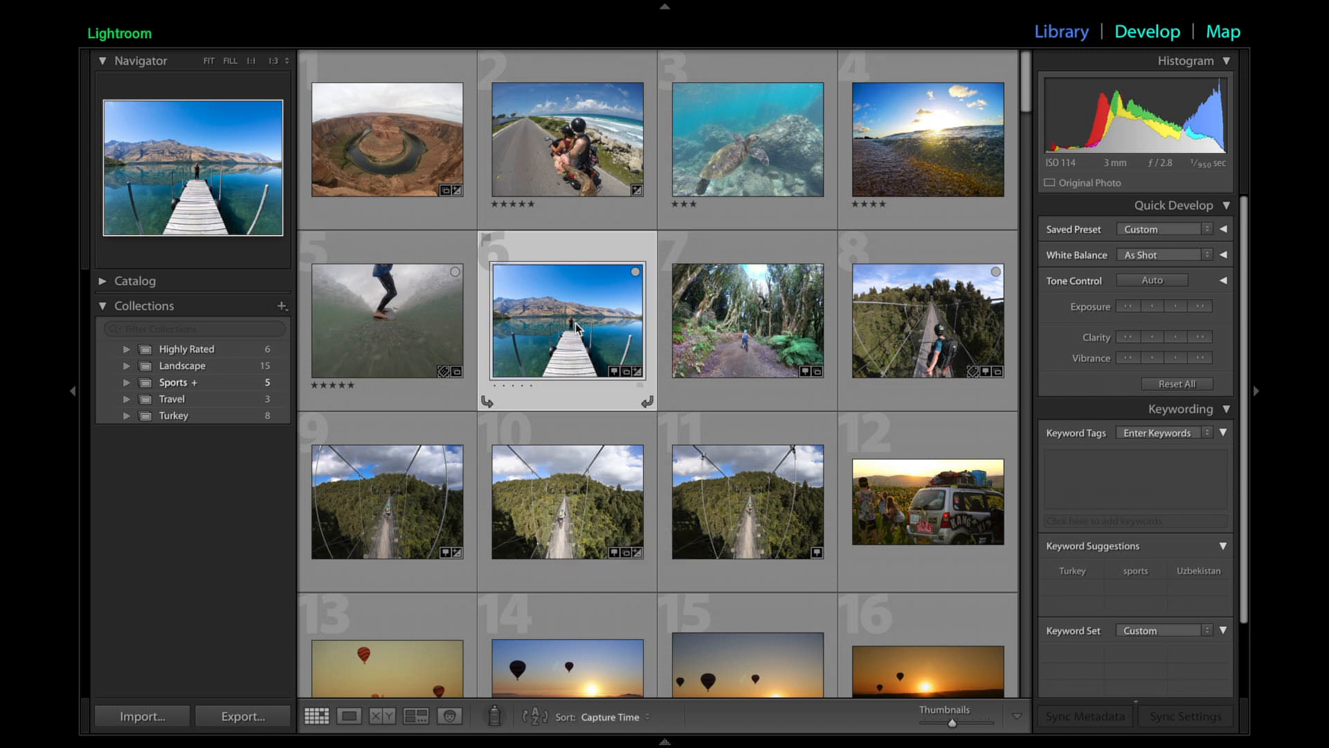
# - Reset the motorbike photo's star rating to none
pyautogui.click(547, 166)
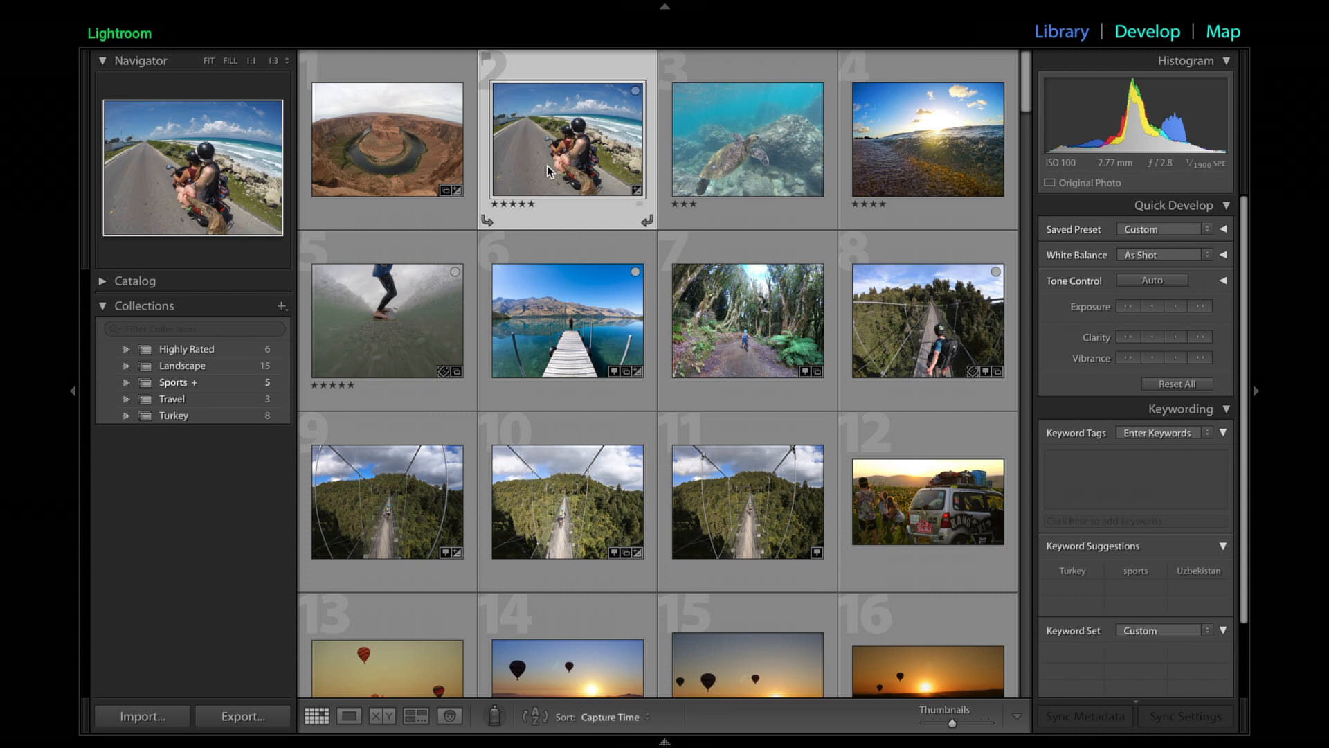
pyautogui.press('0')
# - Cycle through the Lights Out modes and browse the photo grid with the interface fully blacked out
pyautogui.press('l')
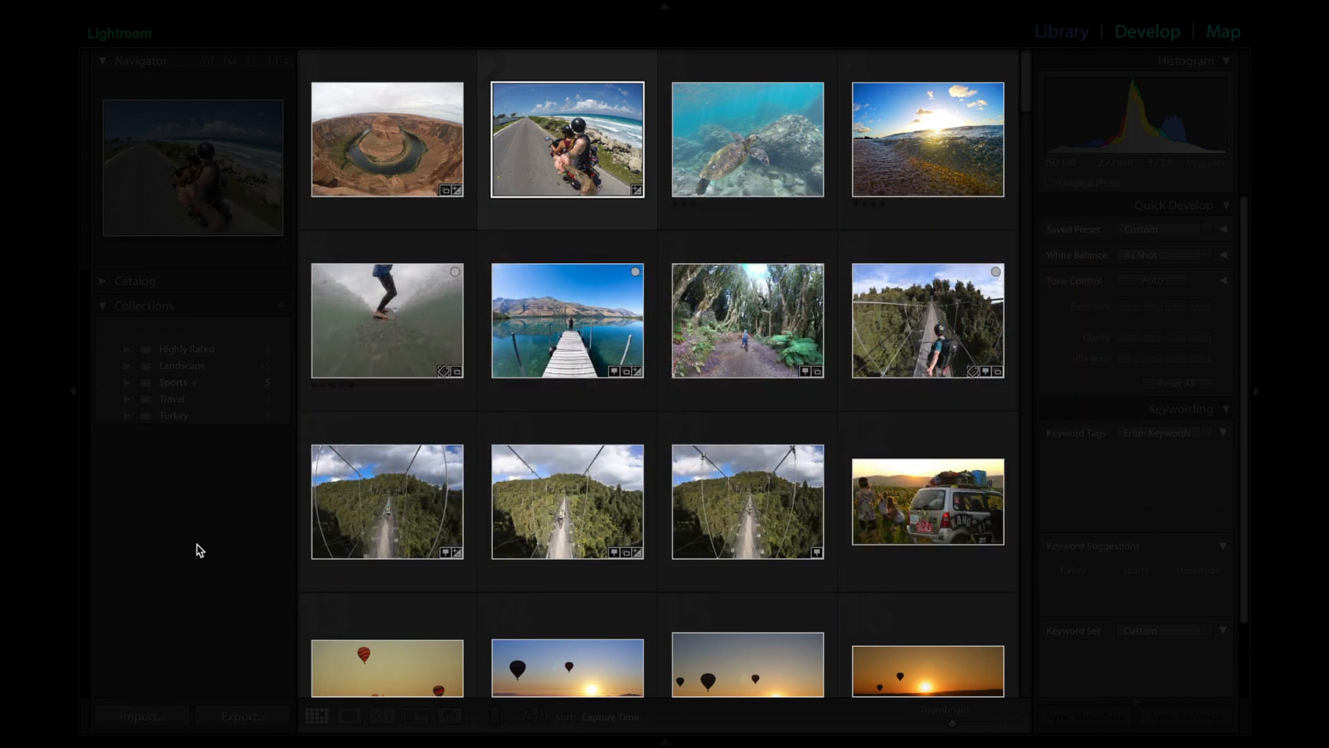
pyautogui.press('l')
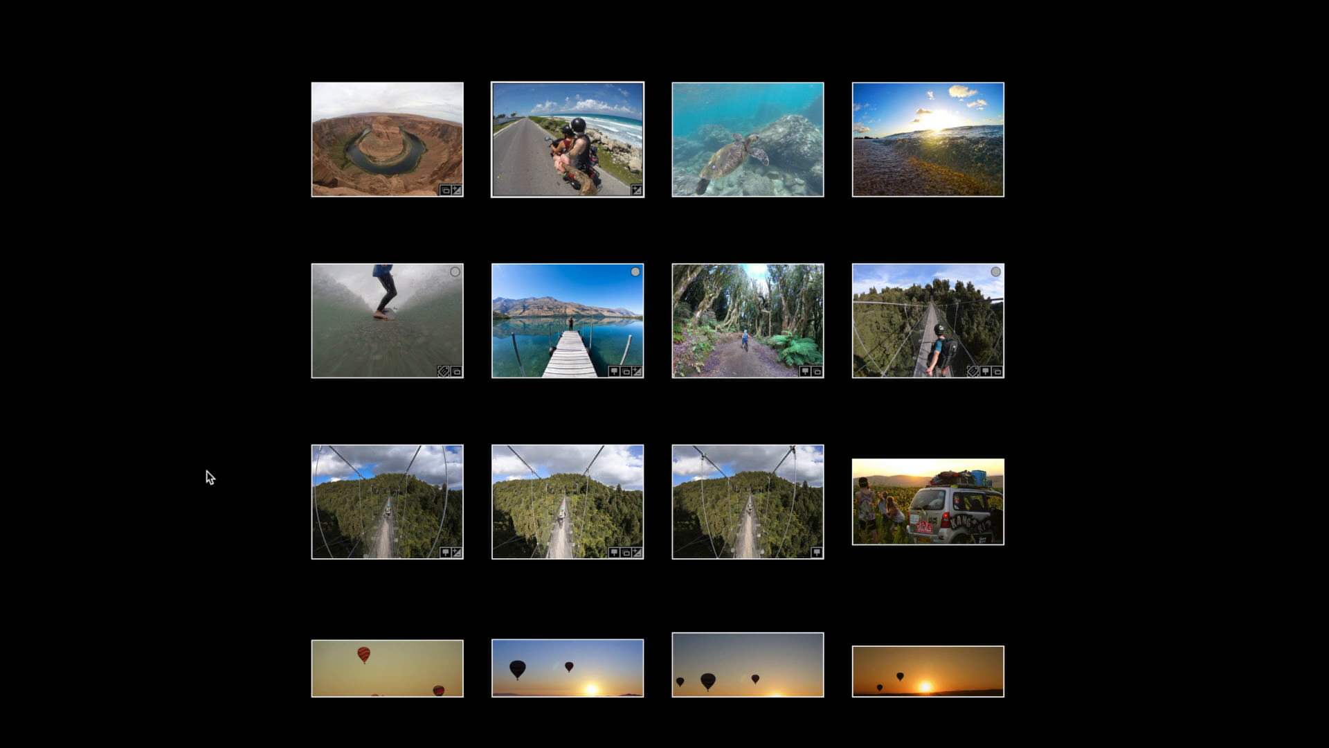
pyautogui.scroll(-15, 625, 535)
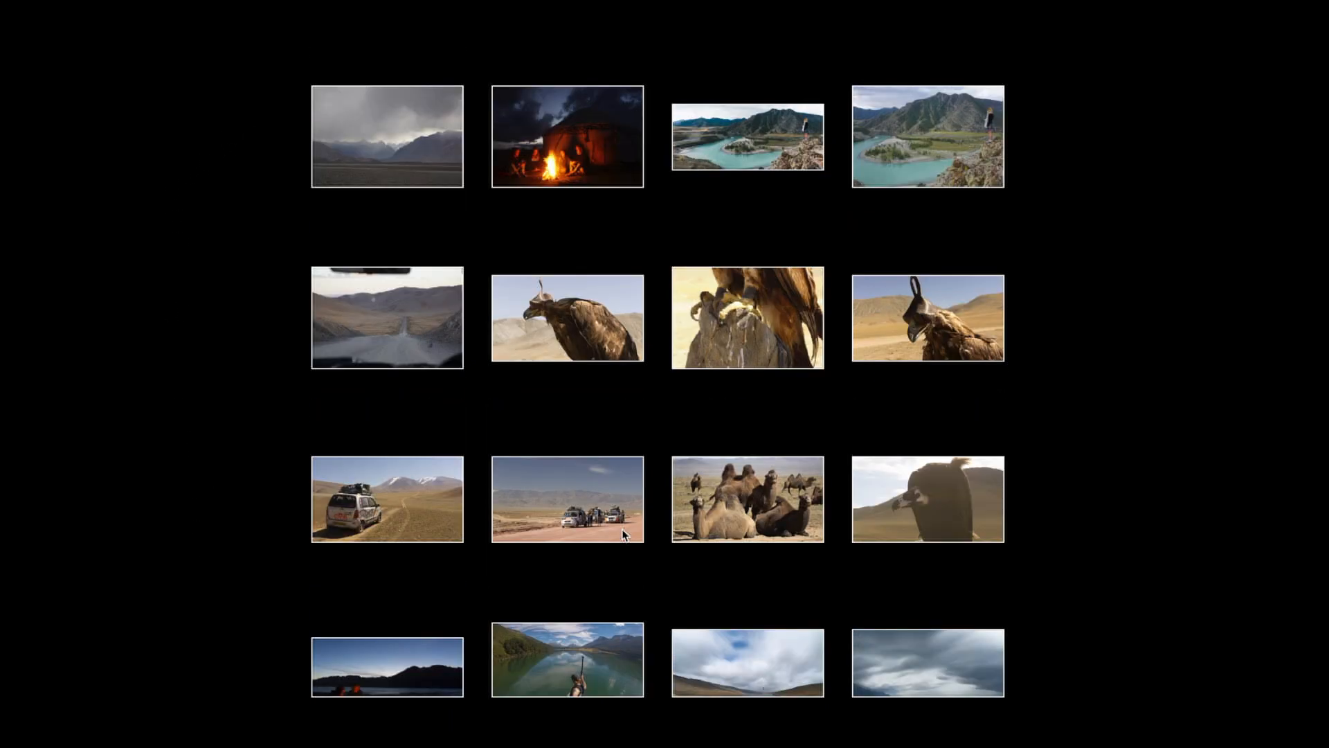
pyautogui.scroll(-5, 622, 530)
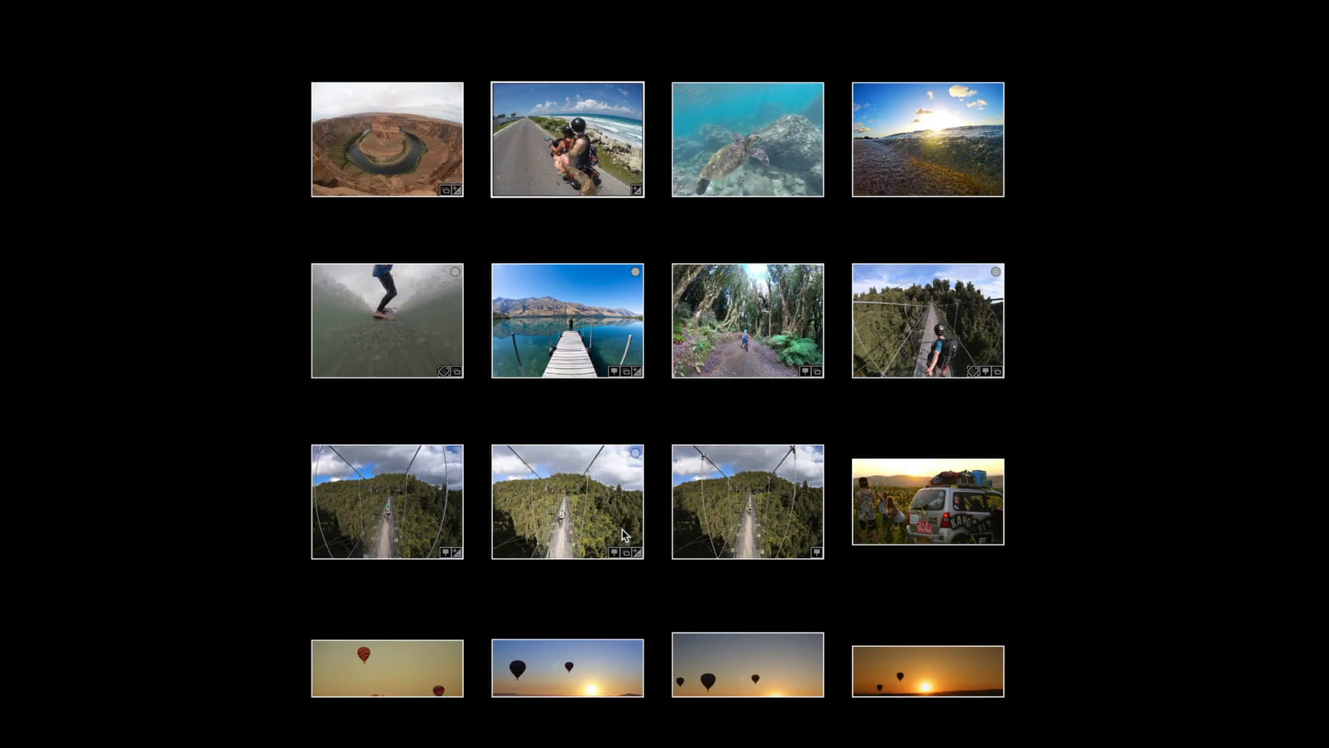
pyautogui.press('l')
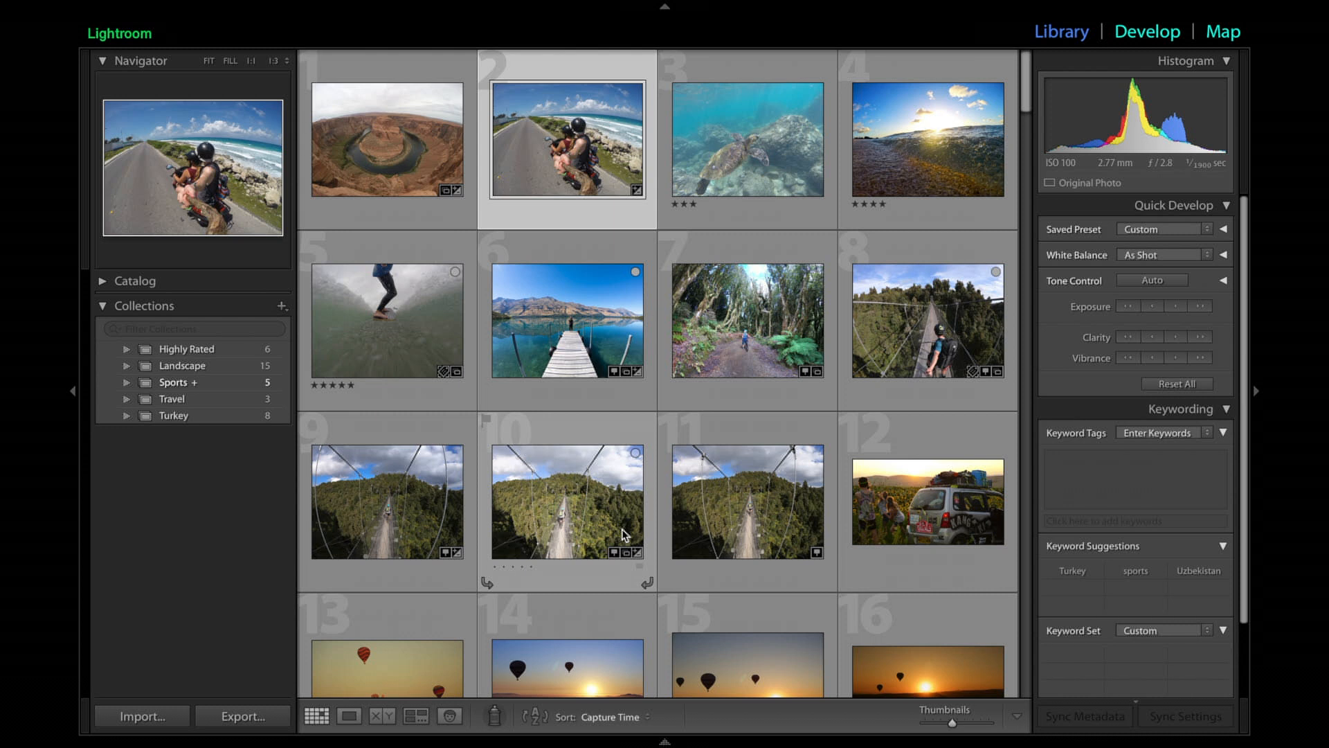
pyautogui.press('l')
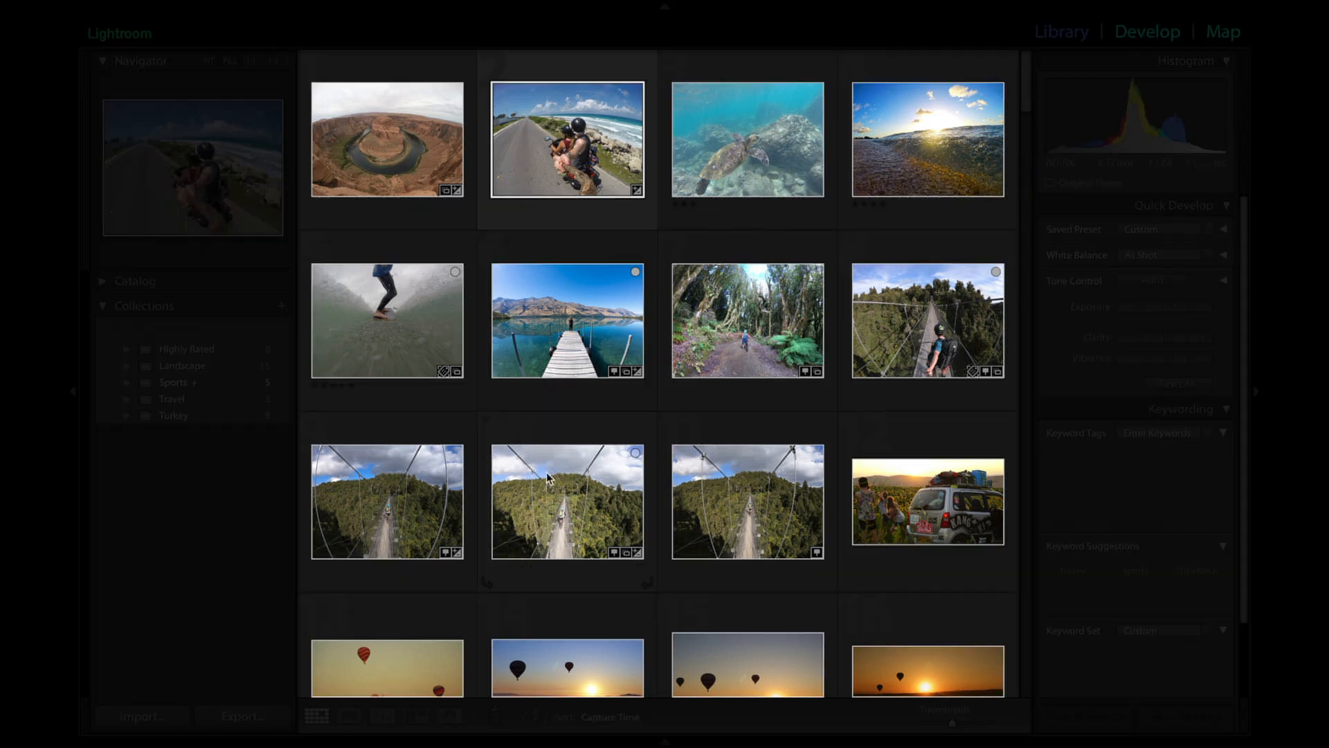
pyautogui.press('l')
pyautogui.press('l')
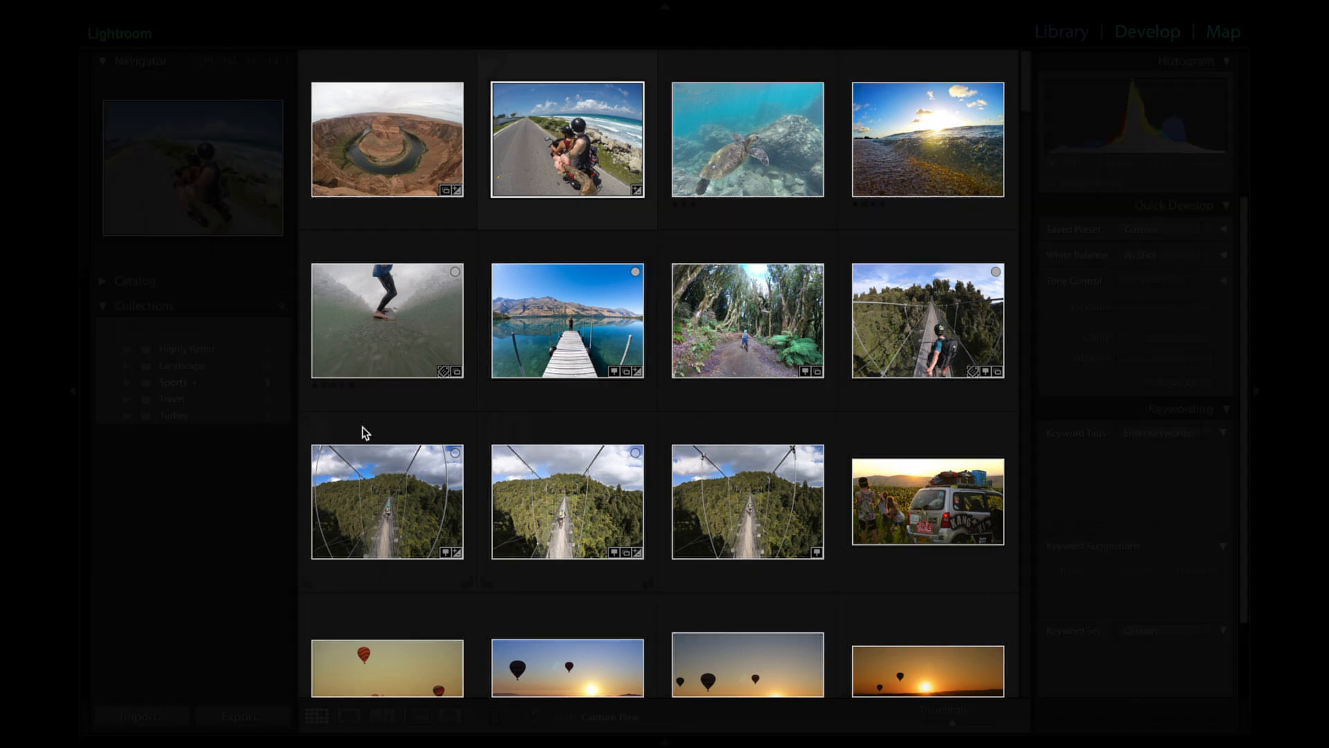
# - Set the Lights Out screen color to White in the interface preferences
pyautogui.click(190, 9)
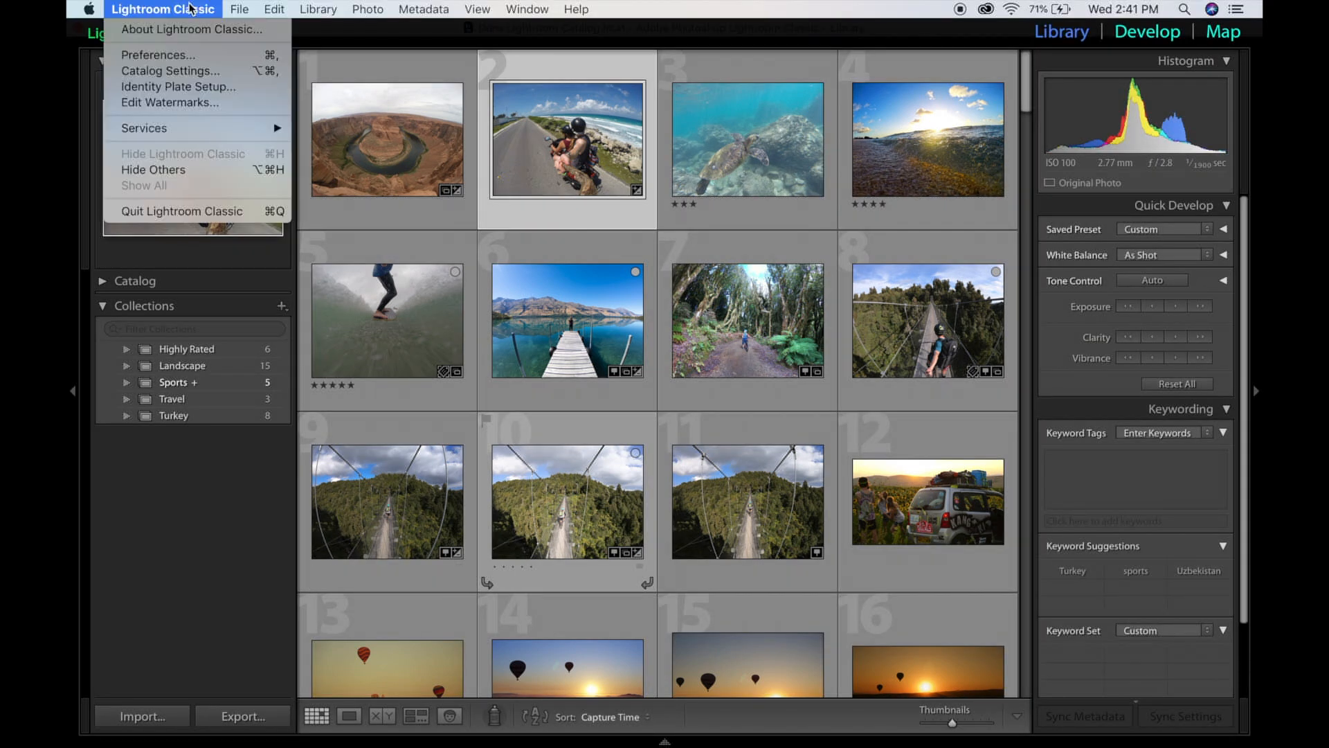
pyautogui.click(182, 56)
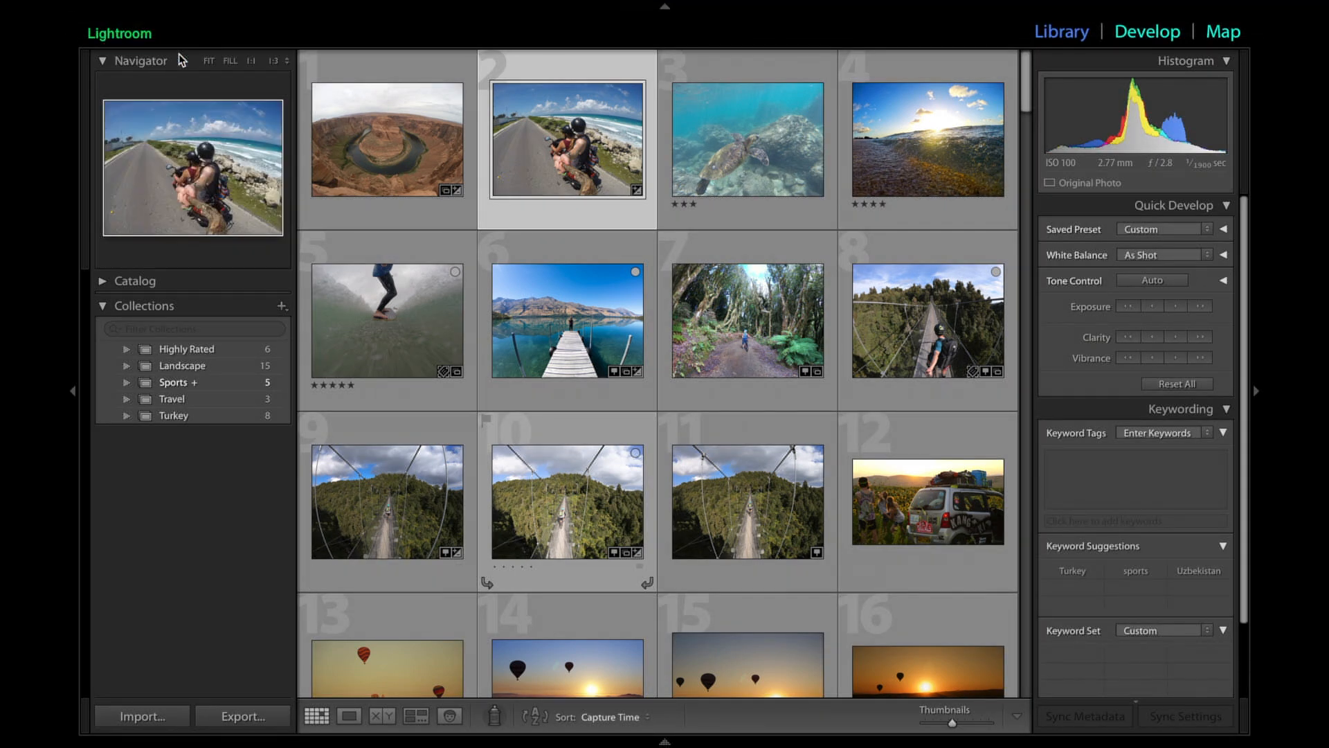
pyautogui.click(679, 62)
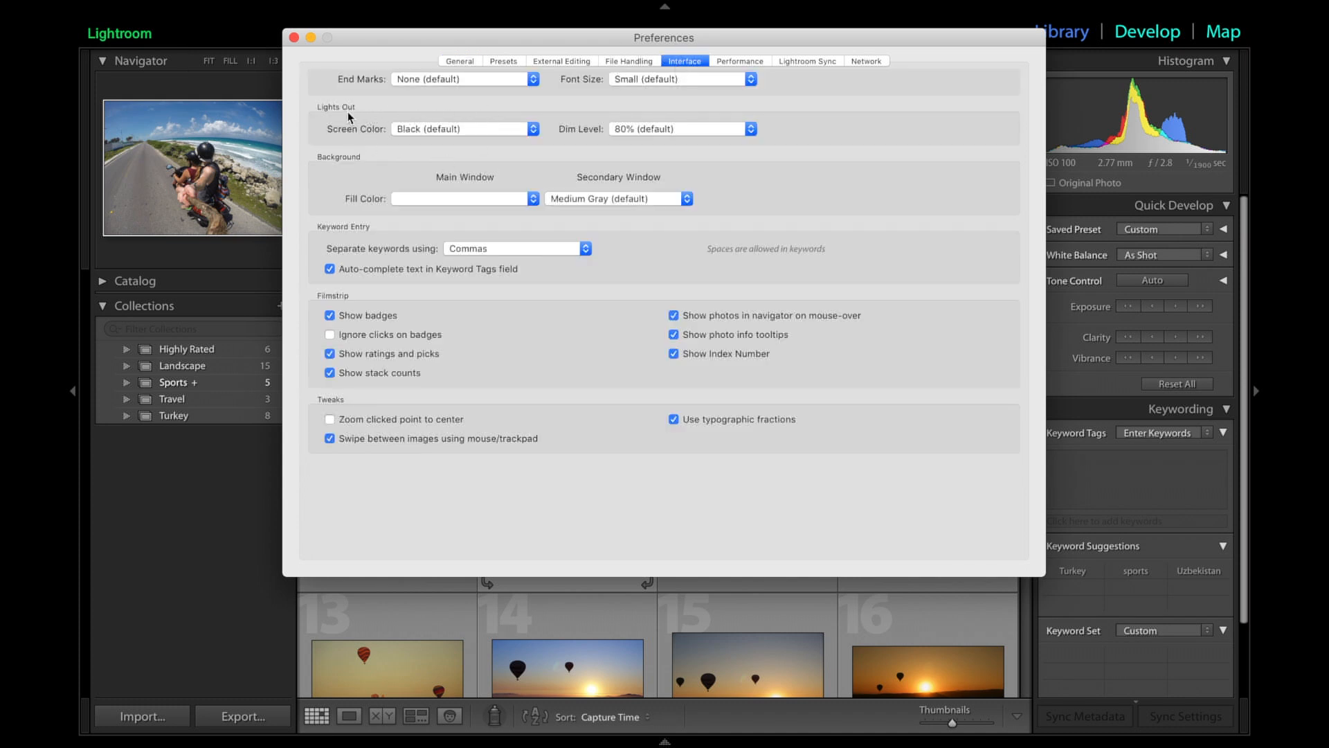
pyautogui.click(445, 129)
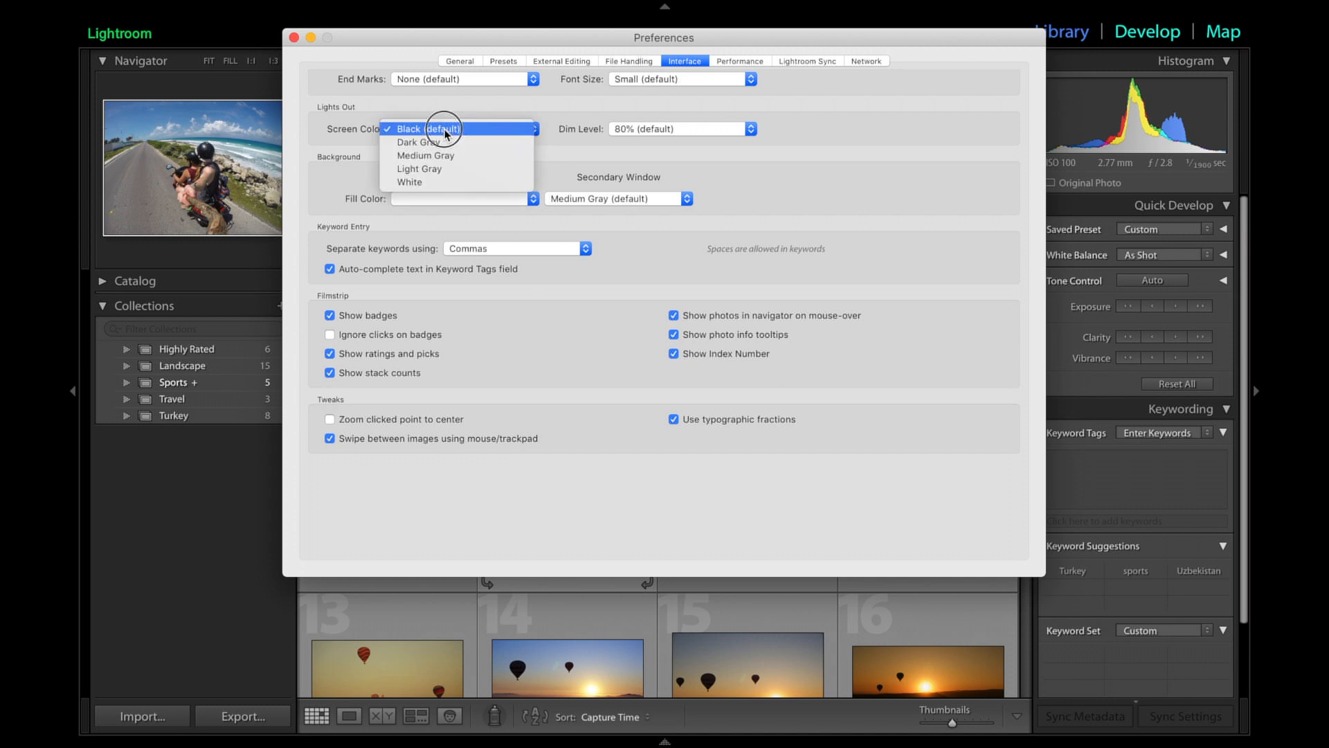
pyautogui.click(445, 132)
pyautogui.click(445, 132)
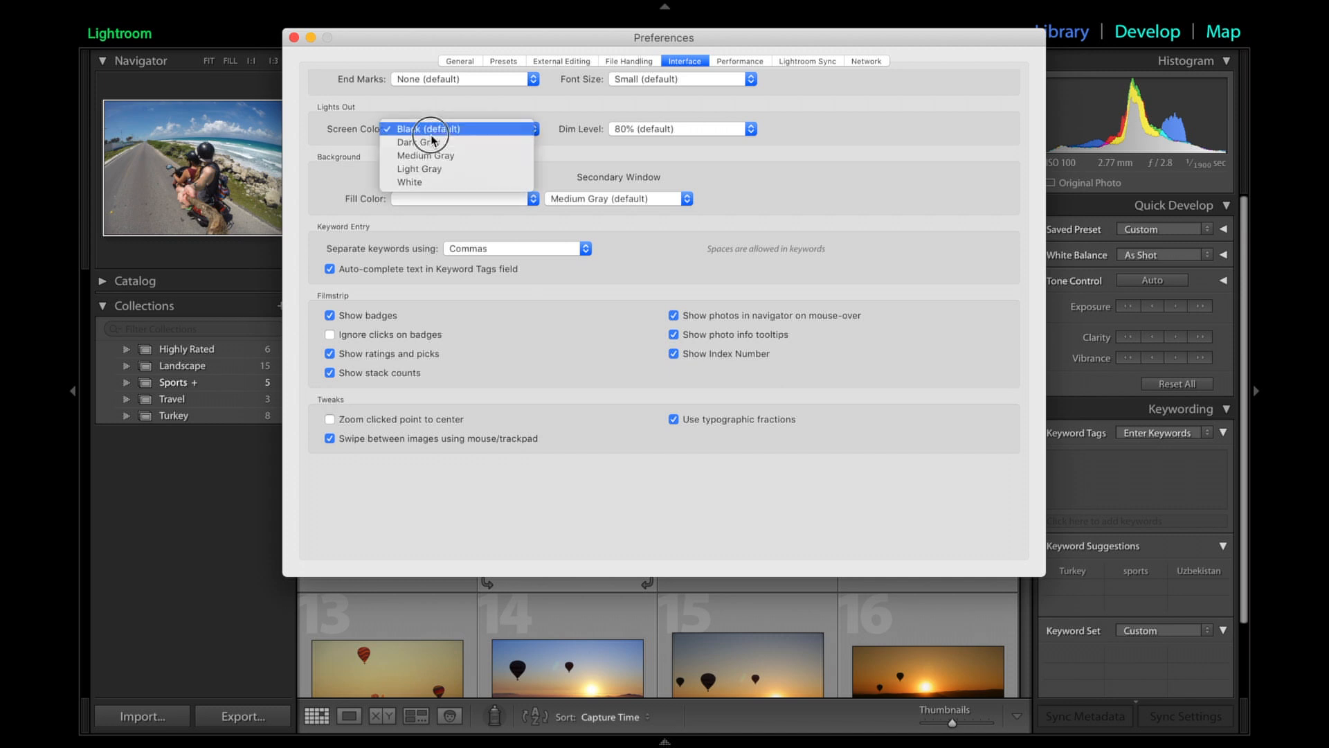
pyautogui.click(416, 183)
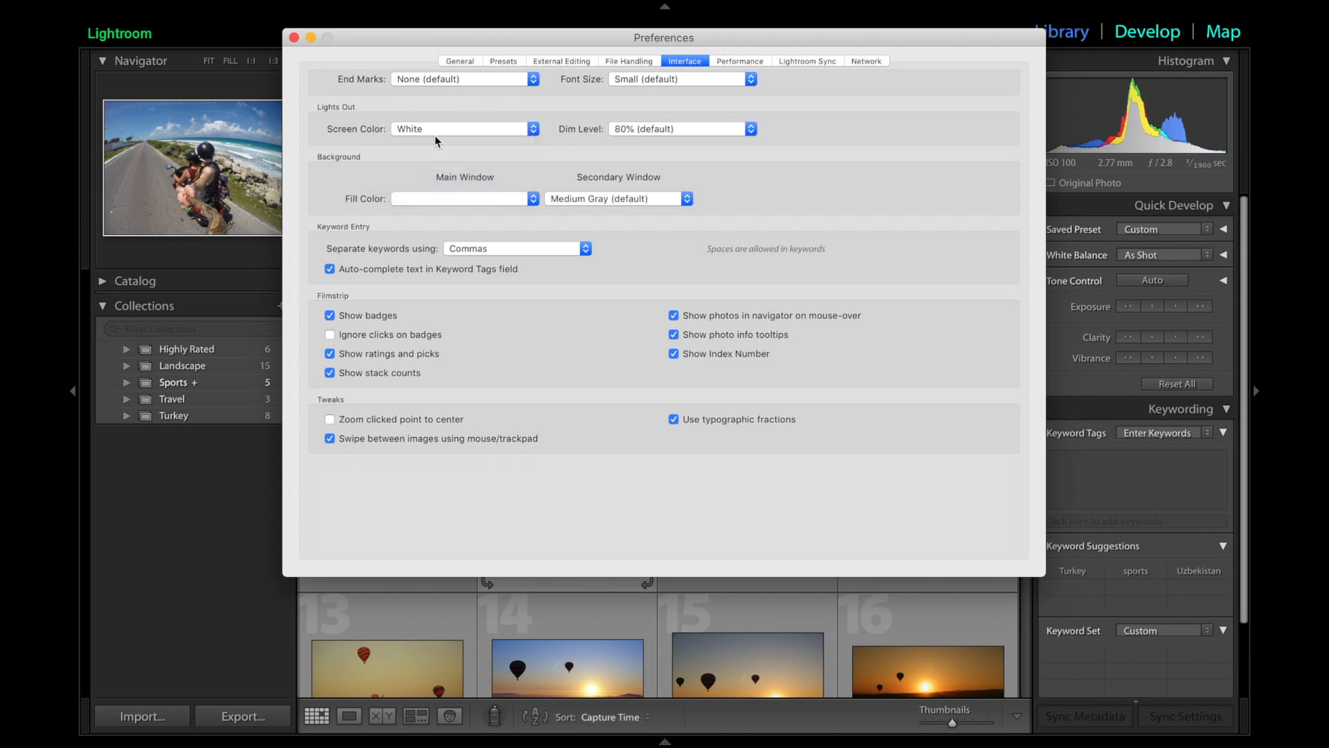
pyautogui.click(294, 37)
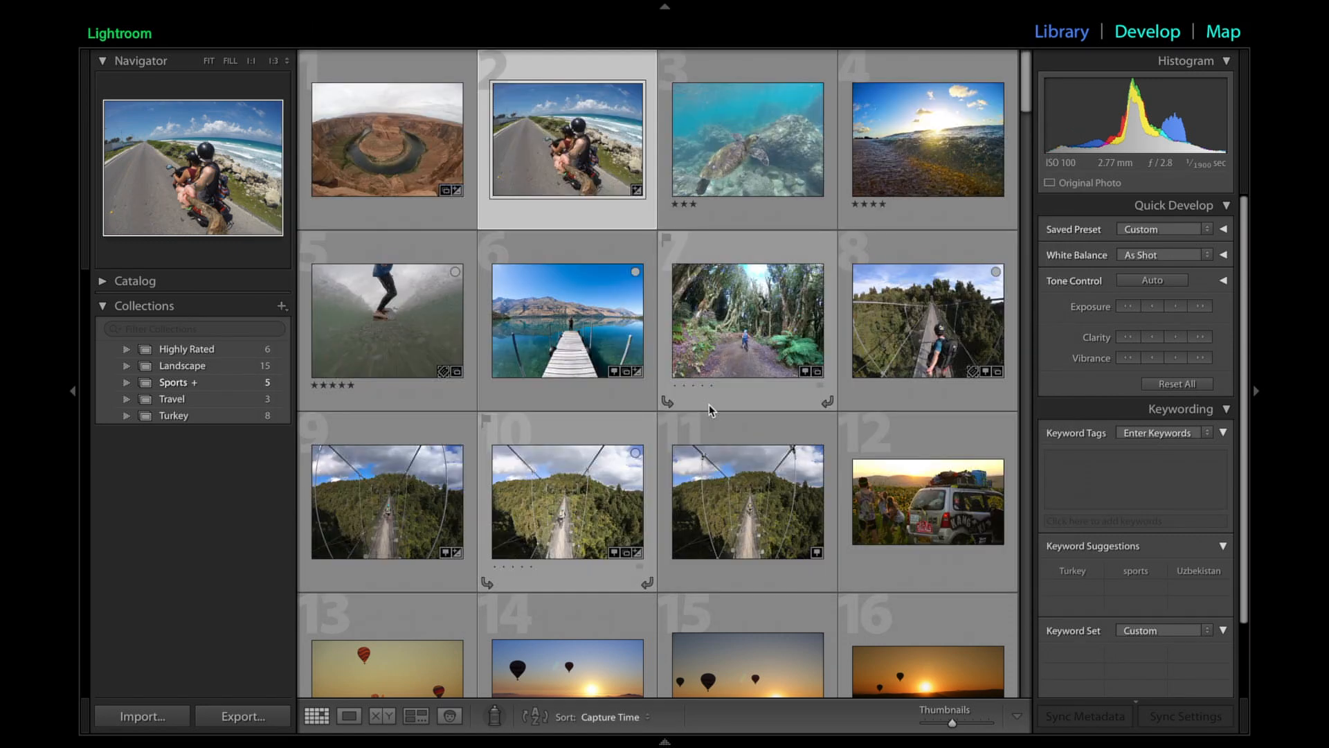
# - Preview the white Lights Out modes on the photo grid and bring back the normal interface
pyautogui.press('l')
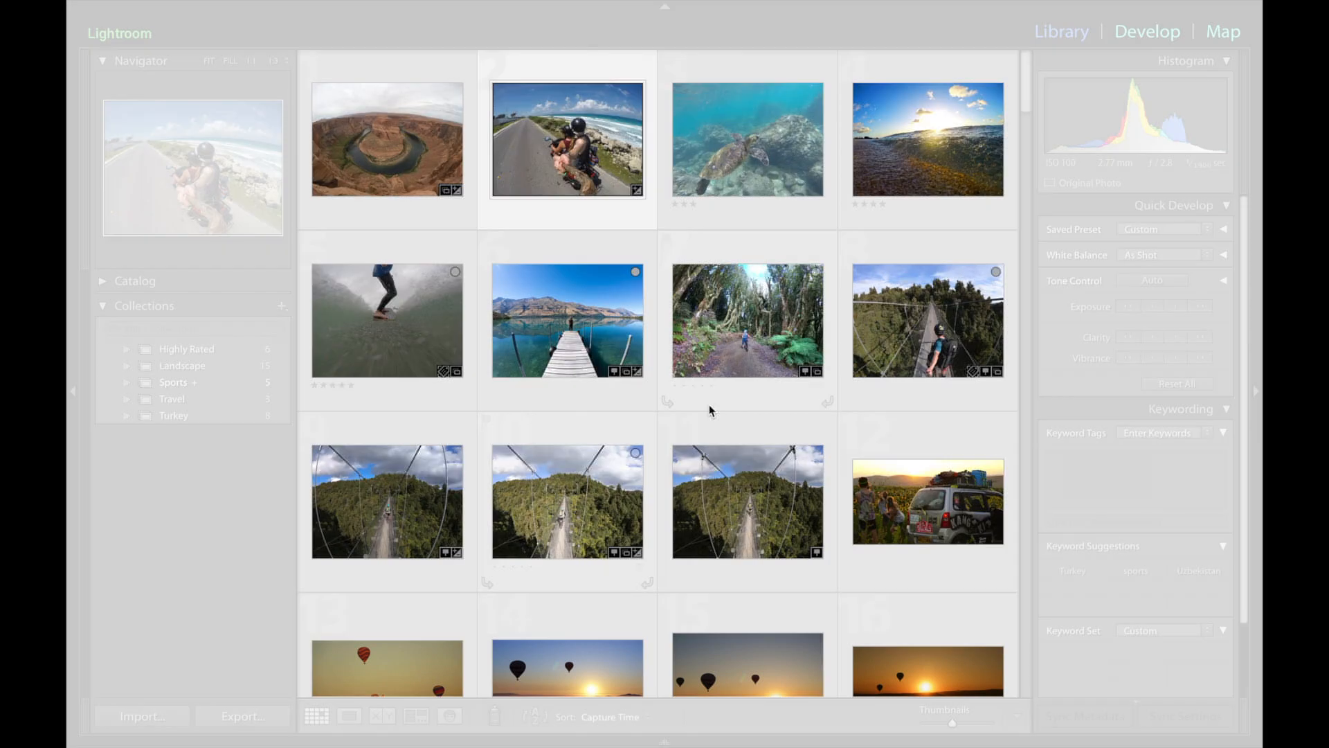
pyautogui.press('l')
pyautogui.scroll(-5, 658, 389)
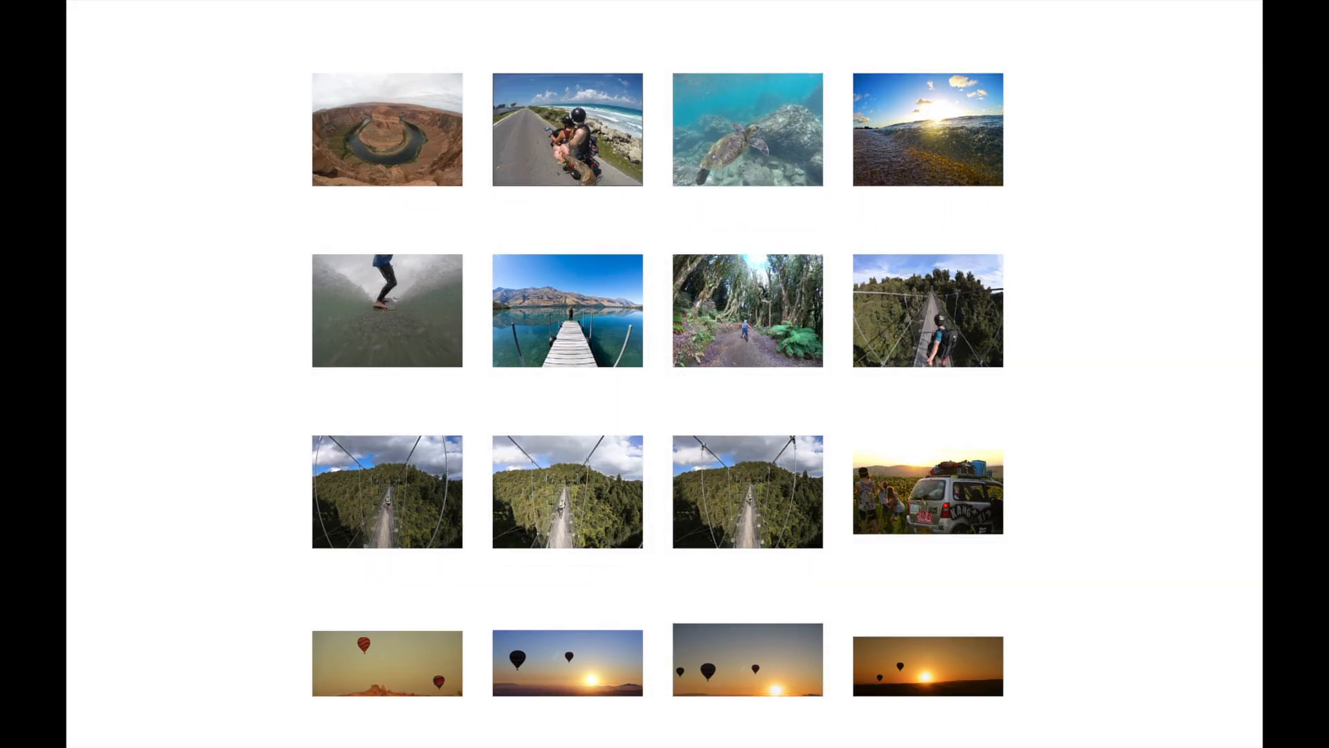
pyautogui.scroll(5, 658, 389)
pyautogui.press('l')
pyautogui.press('l')
pyautogui.press('l')
pyautogui.press('l')
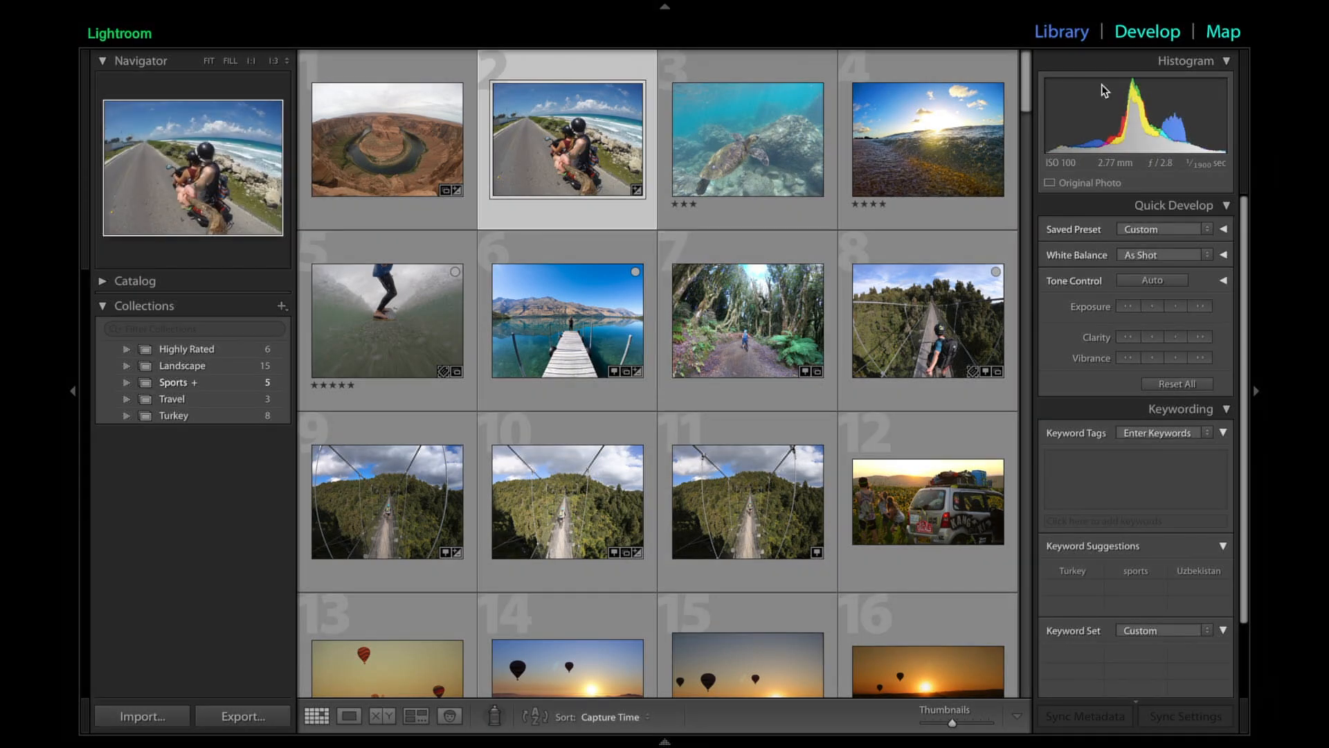
# - Open the motorbike photo in the Develop module and cycle through the Lights Out modes back to the normal interface
pyautogui.click(1150, 32)
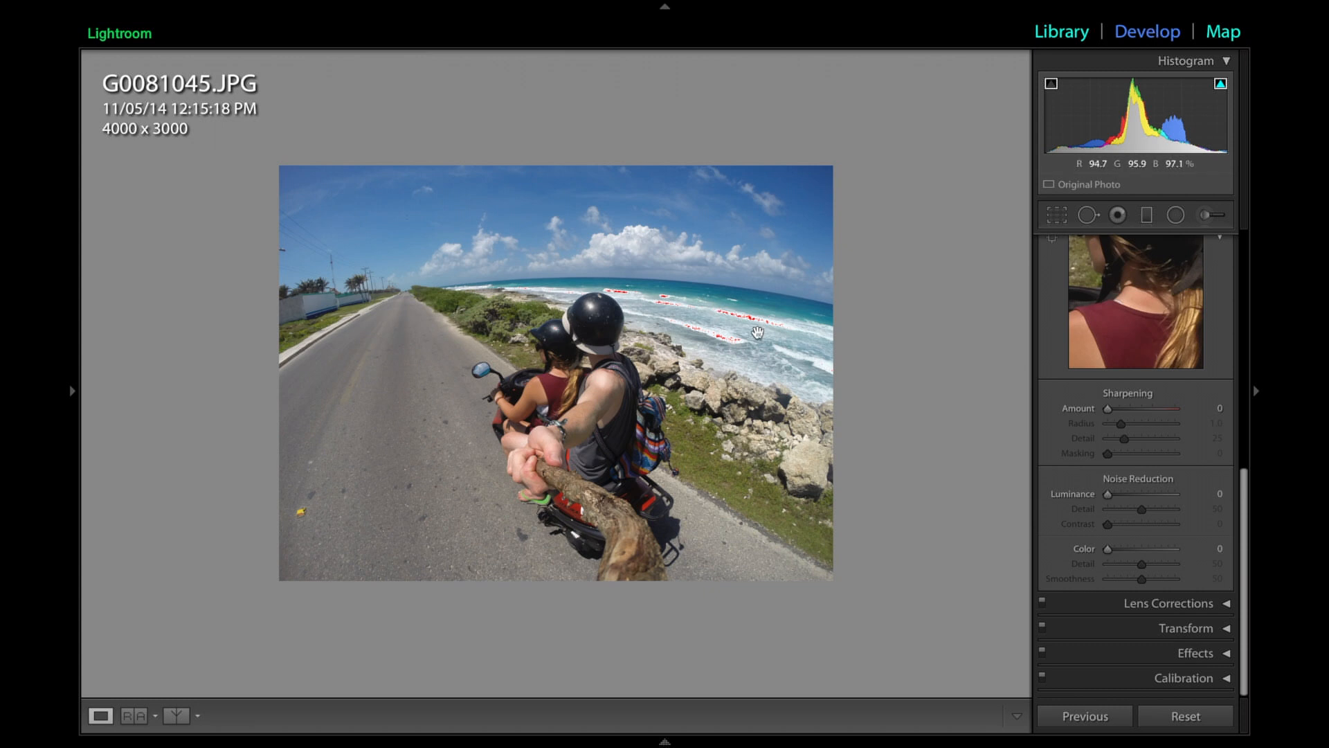
pyautogui.press('l')
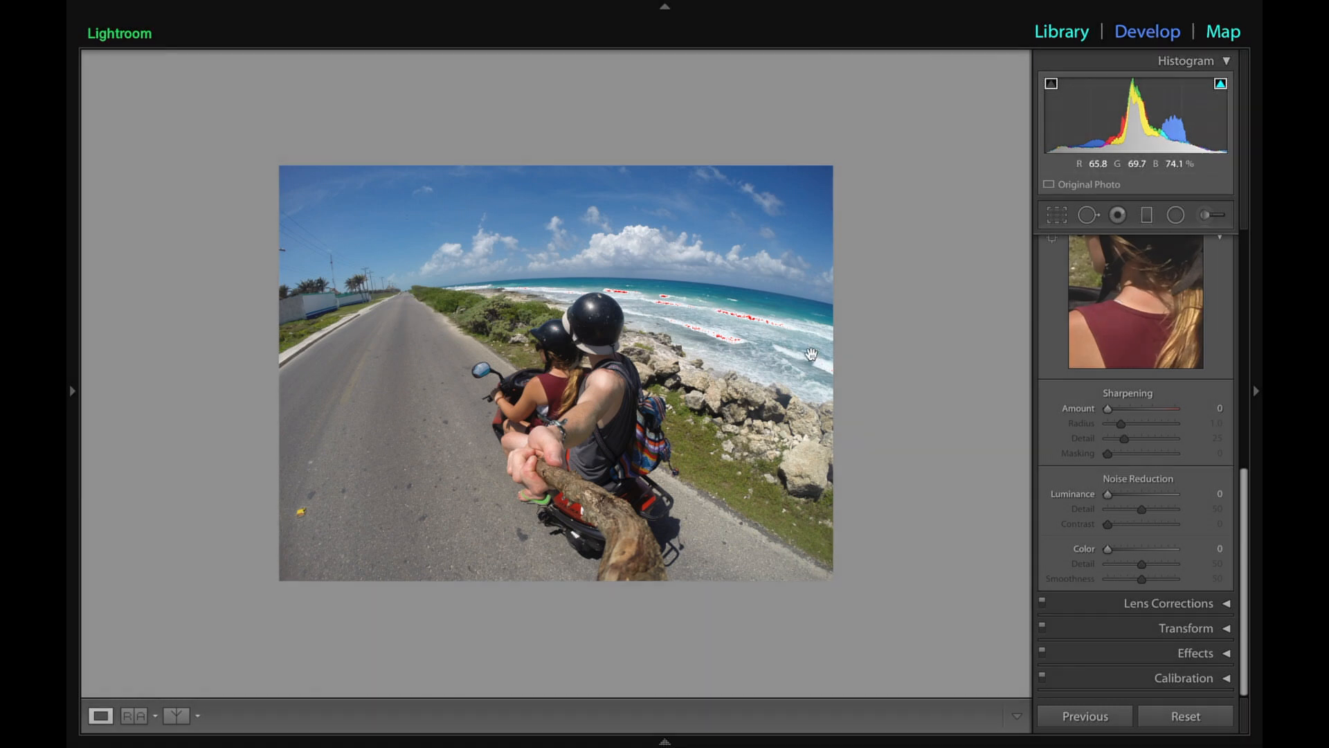
pyautogui.press('l')
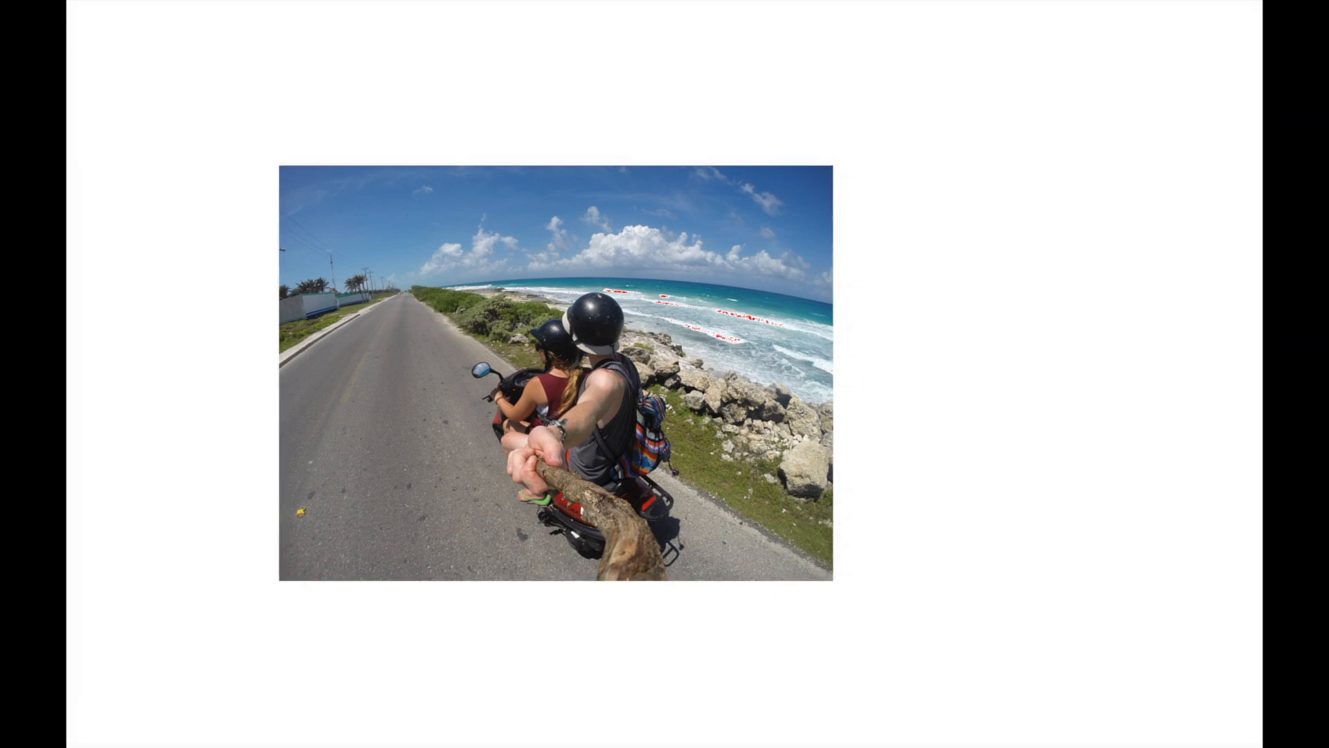
pyautogui.press('l')
pyautogui.press('l')
pyautogui.press('l')
pyautogui.press('l')
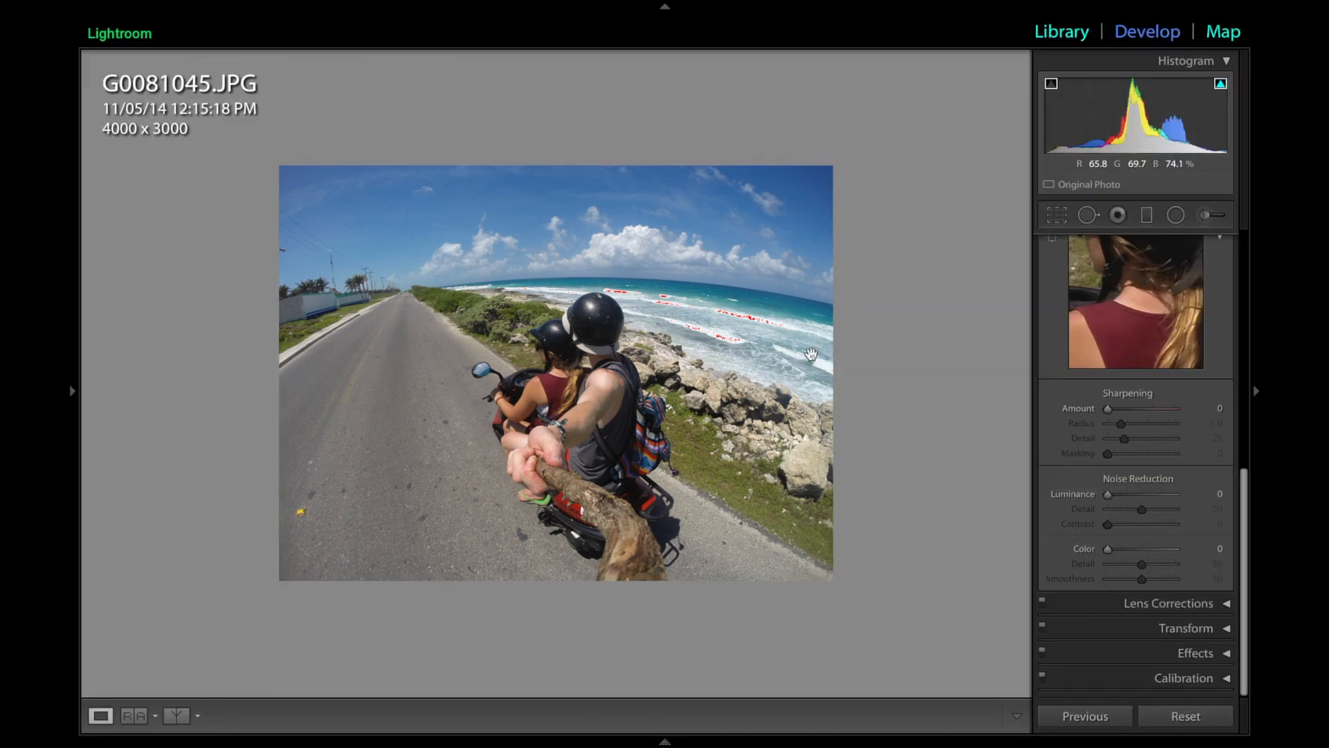
# - Return to the Library grid and flag the motorbike, sunset wave, surfer, jetty and forest path photos as picks
pyautogui.click(1060, 32)
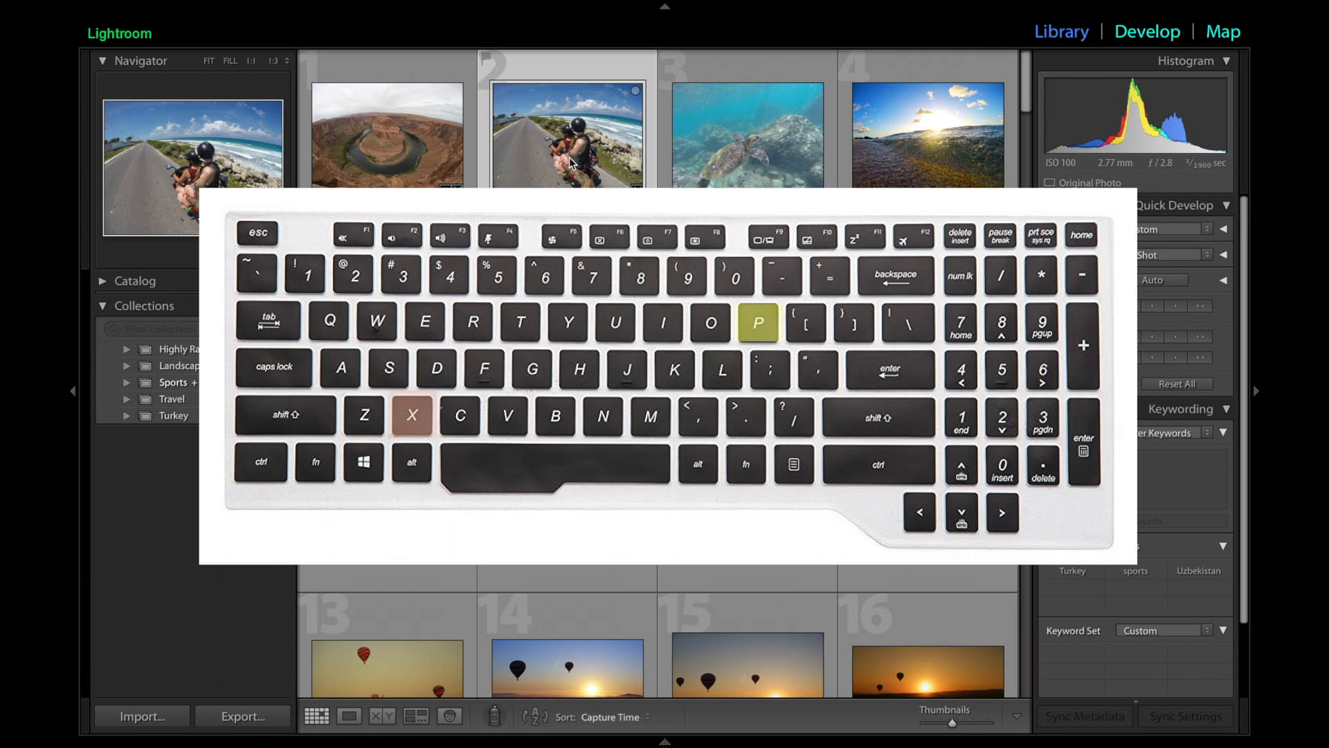
pyautogui.press('p')
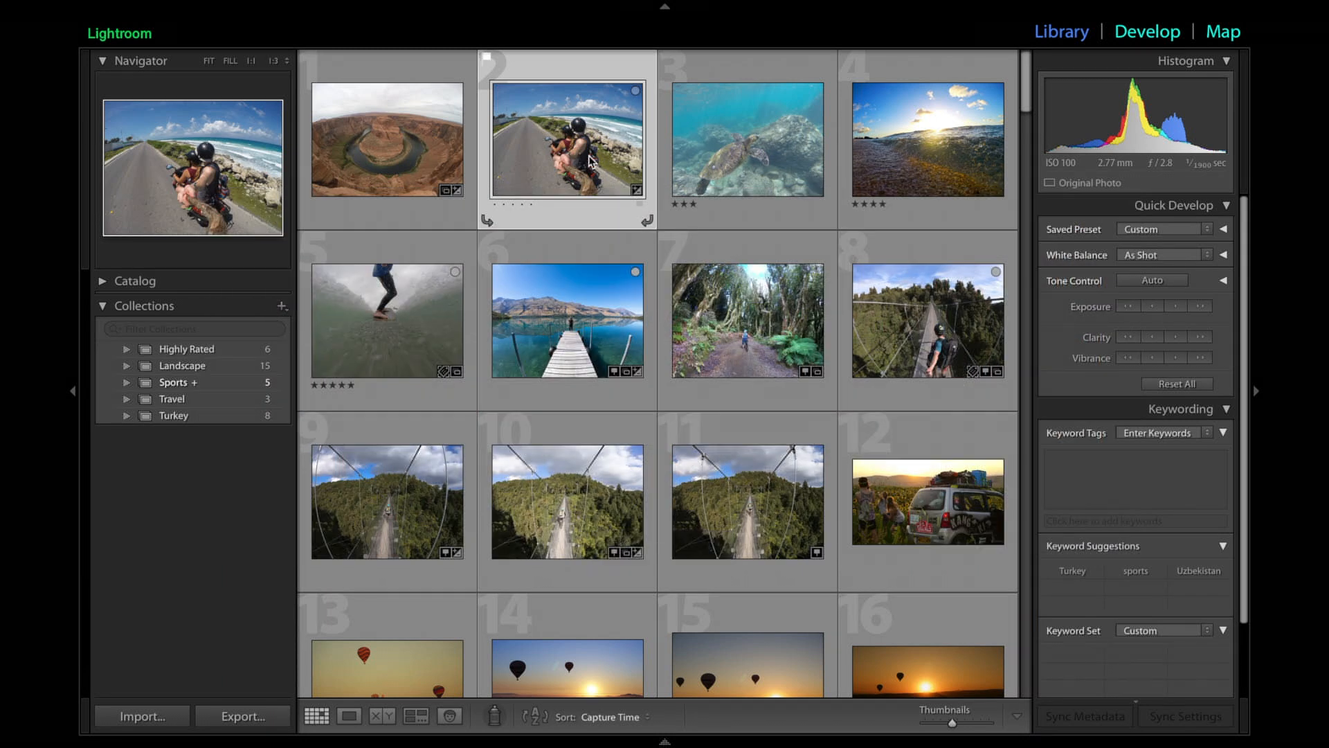
pyautogui.press('Right')
pyautogui.press('p')
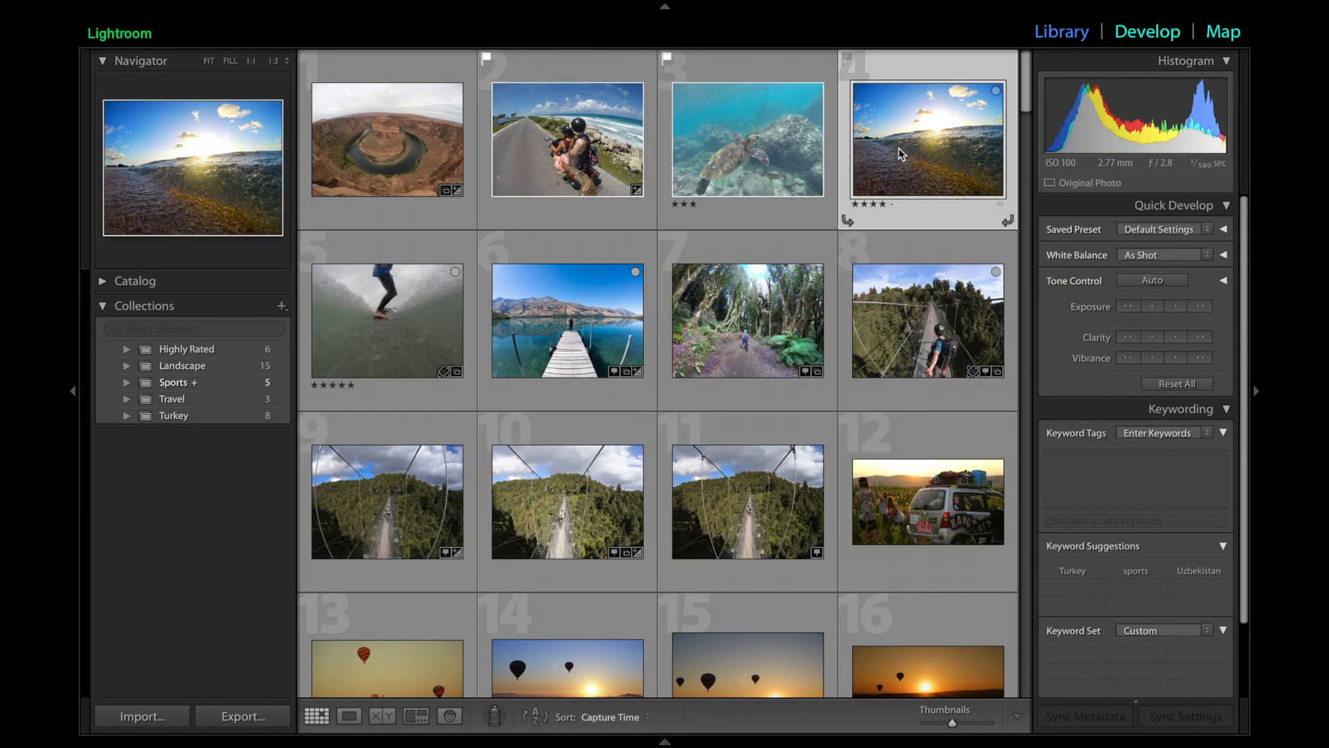
pyautogui.press('p')
pyautogui.press('p')
pyautogui.press('p')
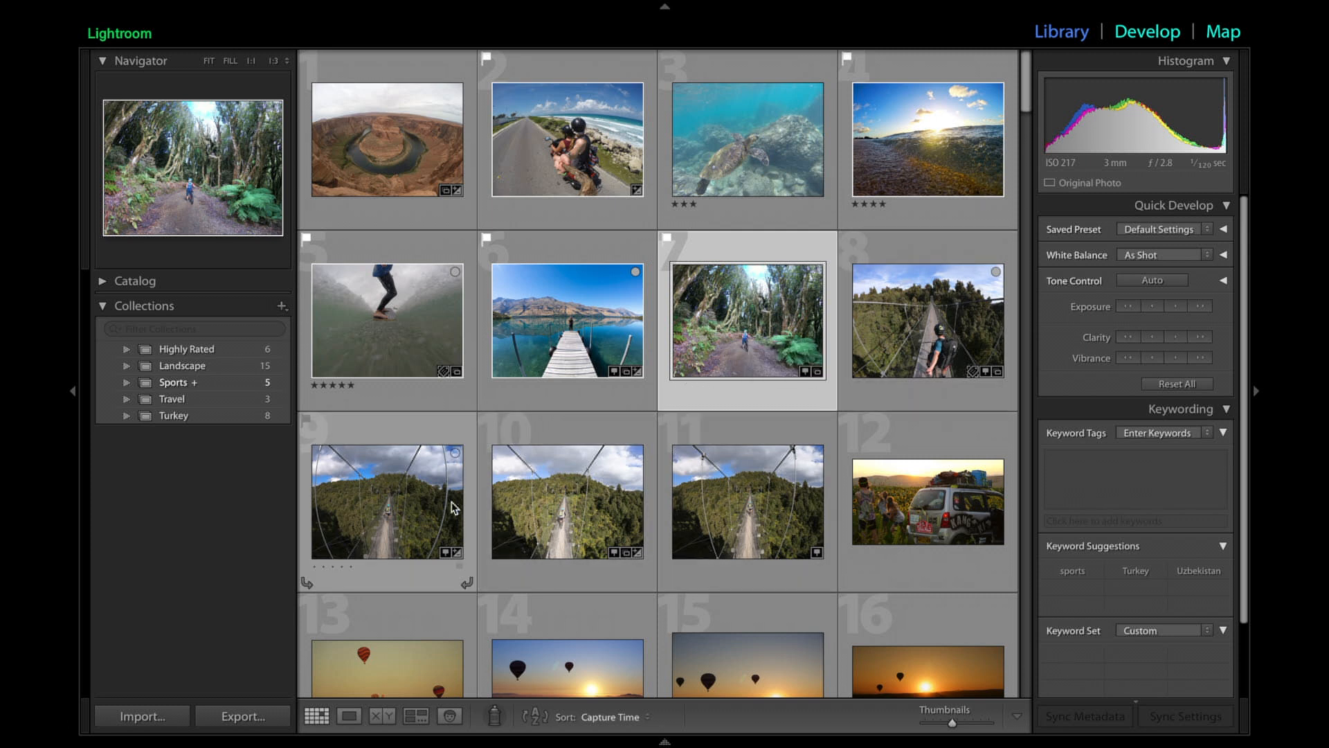
# - Flag the first suspension bridge photo, number 9 in the grid, as rejected
pyautogui.click(405, 520)
pyautogui.press('x')
pyautogui.click(405, 519)
pyautogui.press('x')
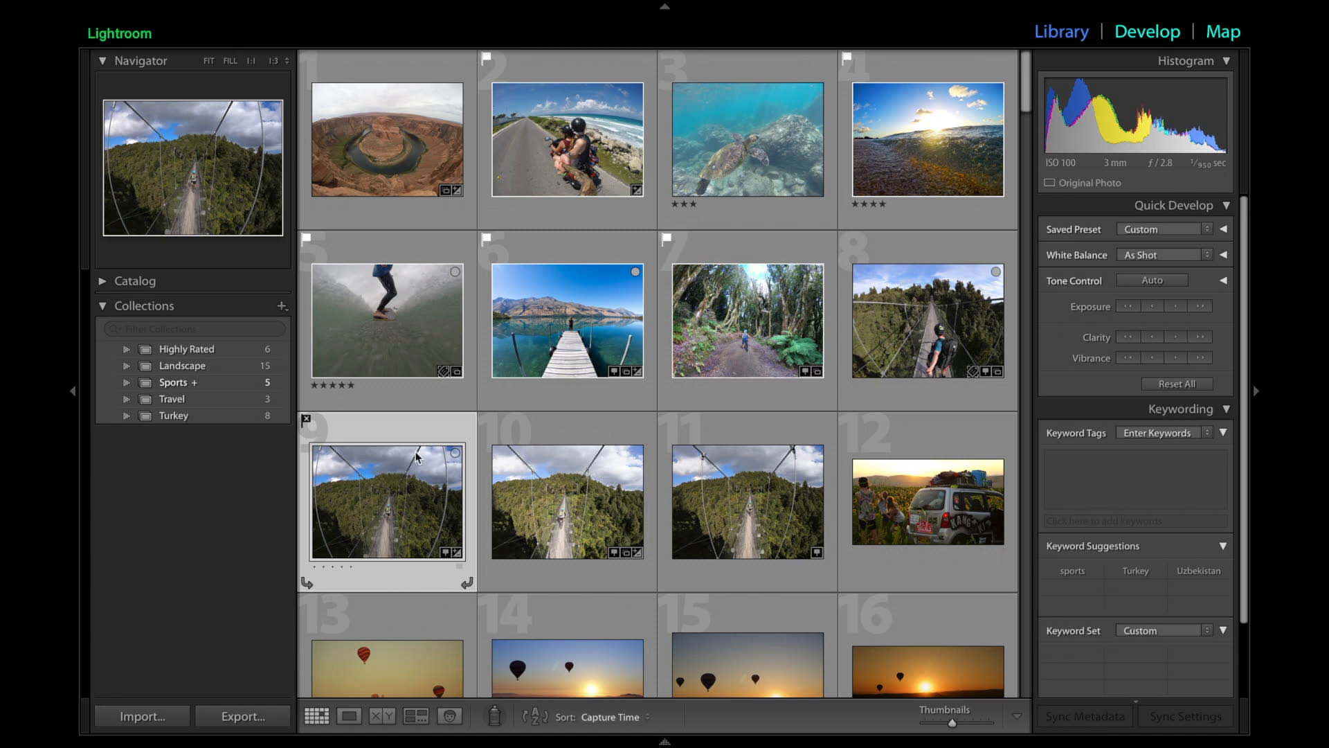
pyautogui.click(564, 495)
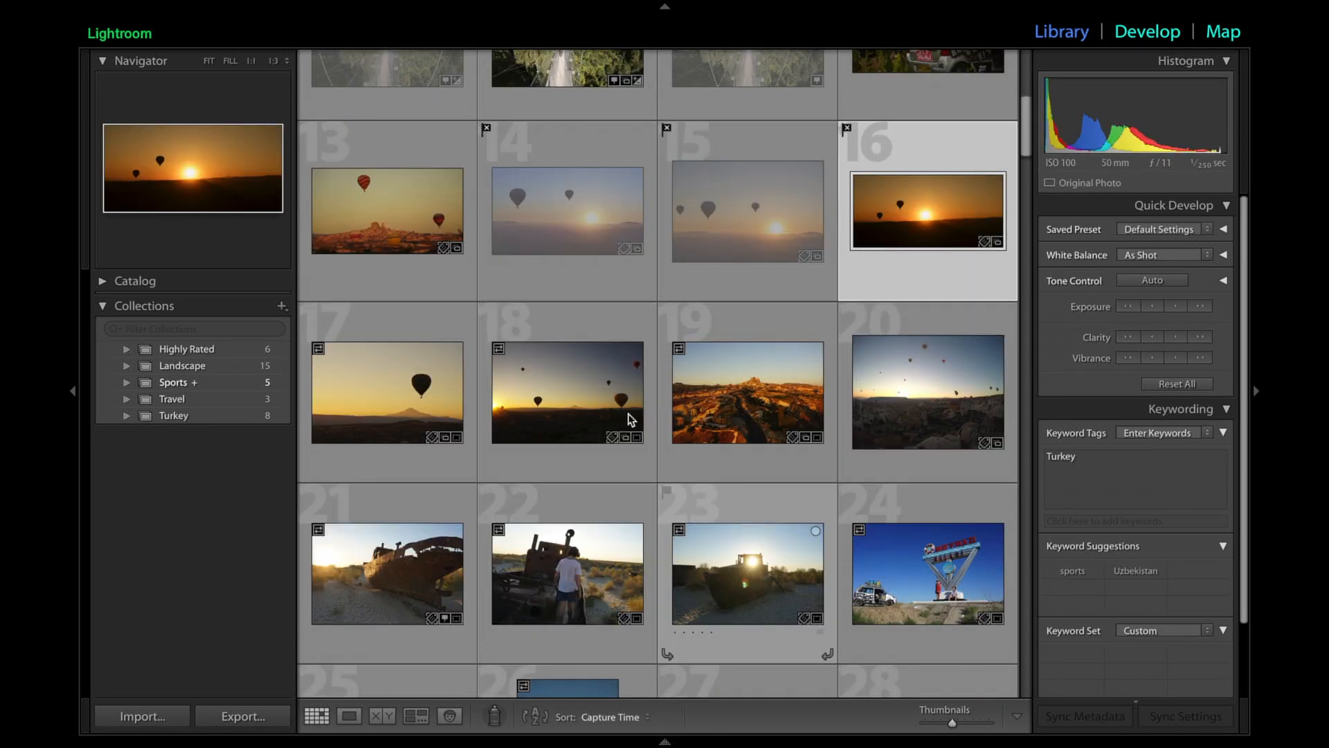
# - Flag grid photos 18, 19 and 20 of the balloons and rocky landscape as rejected
pyautogui.click(592, 413)
pyautogui.press('x')
pyautogui.click(736, 400)
pyautogui.press('x')
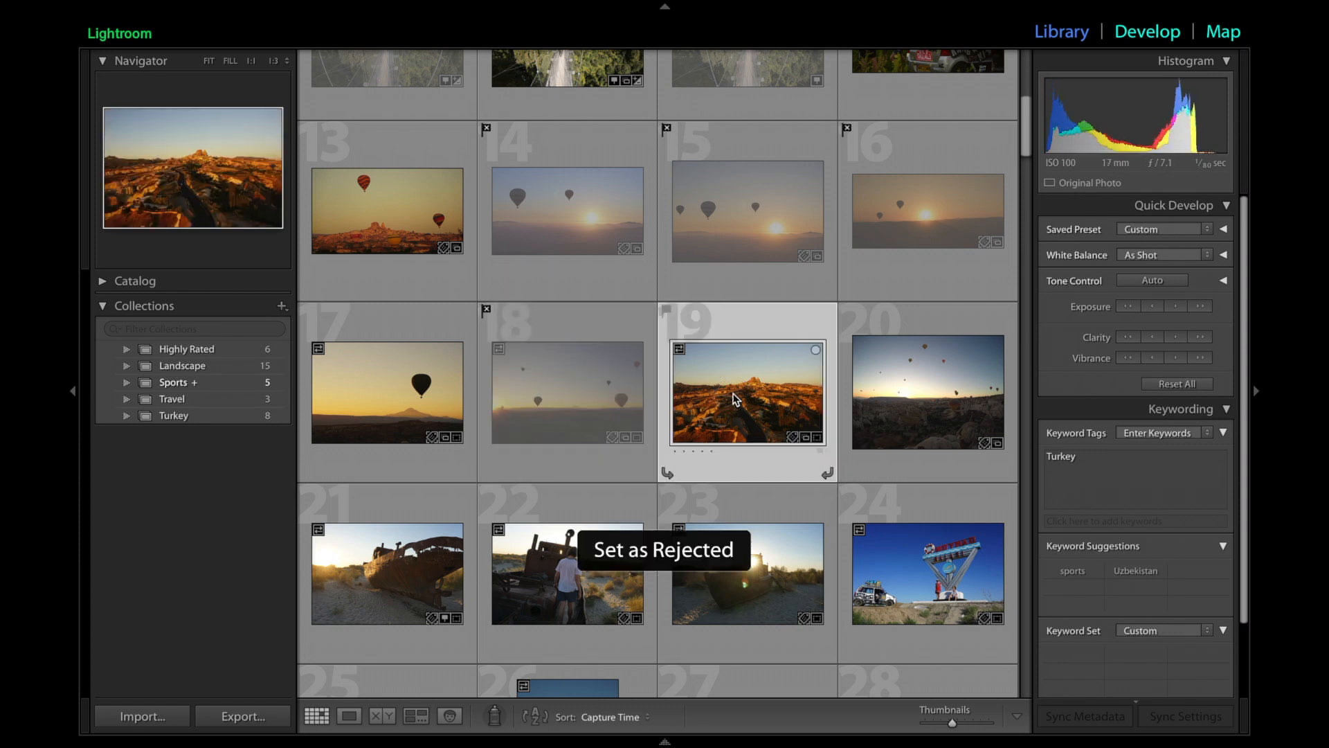
pyautogui.click(897, 391)
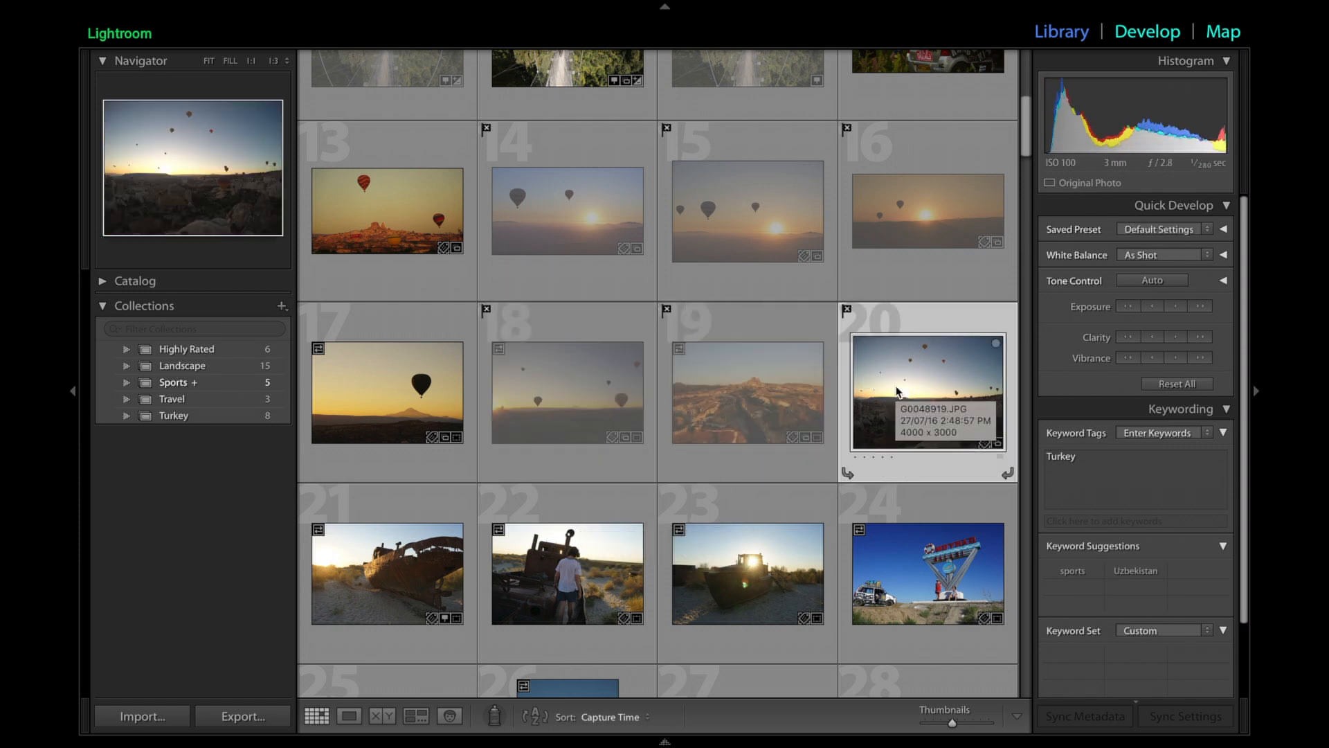
# - Bring up the deletion prompt for all rejected photos and cancel it
pyautogui.press('super+BackSpace')
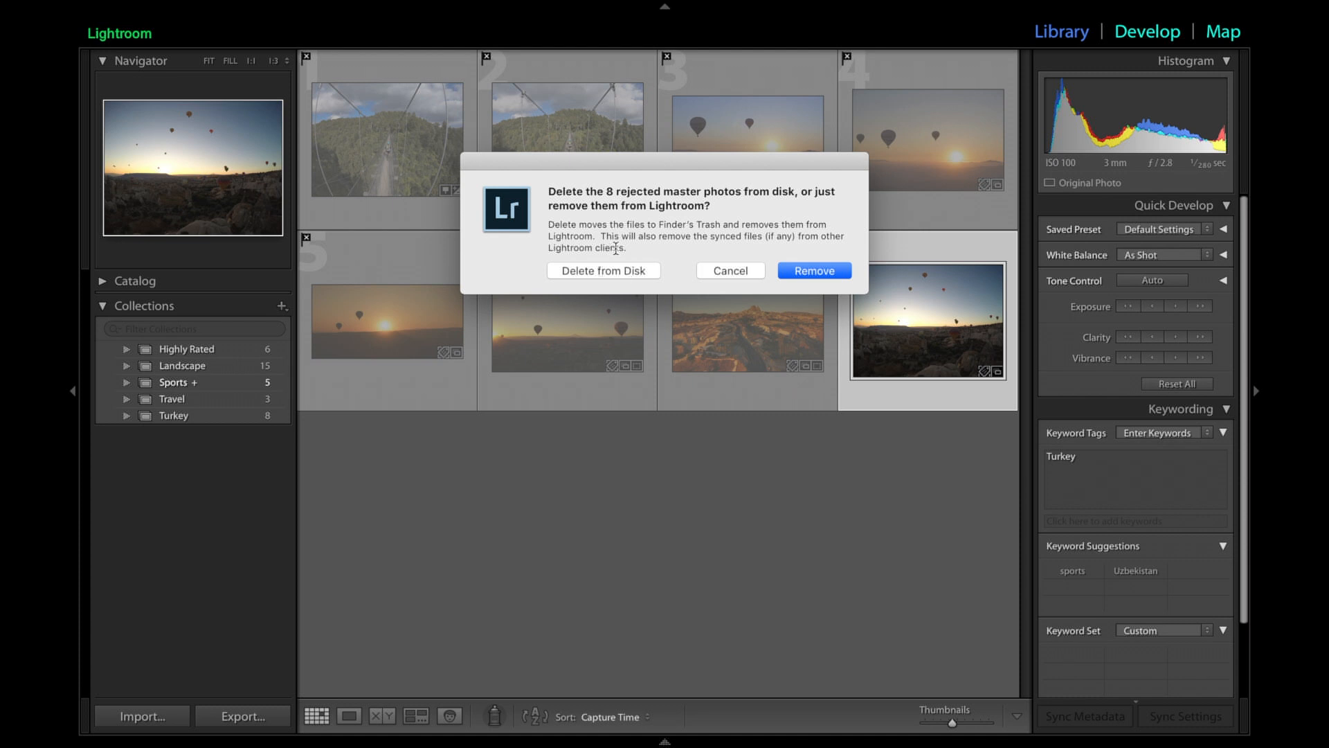
pyautogui.click(729, 274)
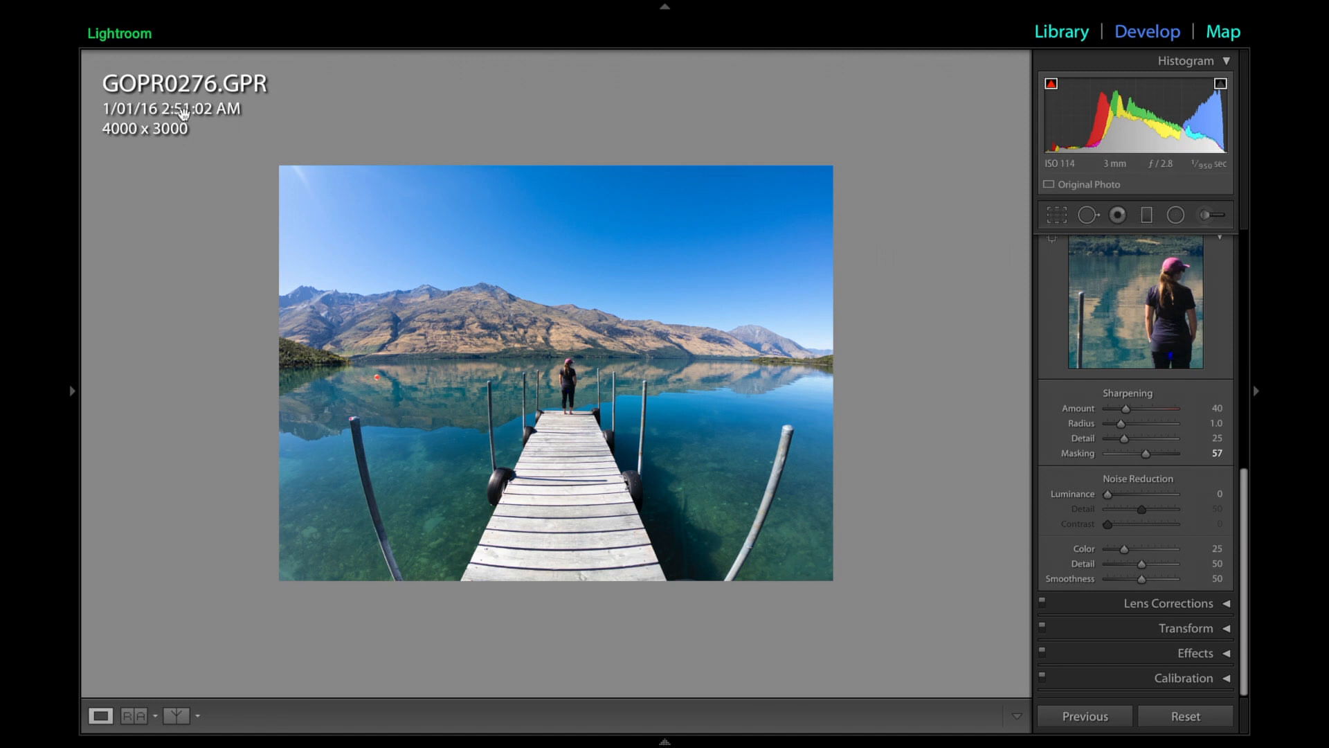
# - Cycle through the info overlay modes on the jetty photo in Develop and hide the overlay
pyautogui.press('i')
pyautogui.press('i')
pyautogui.press('i')
pyautogui.press('i')
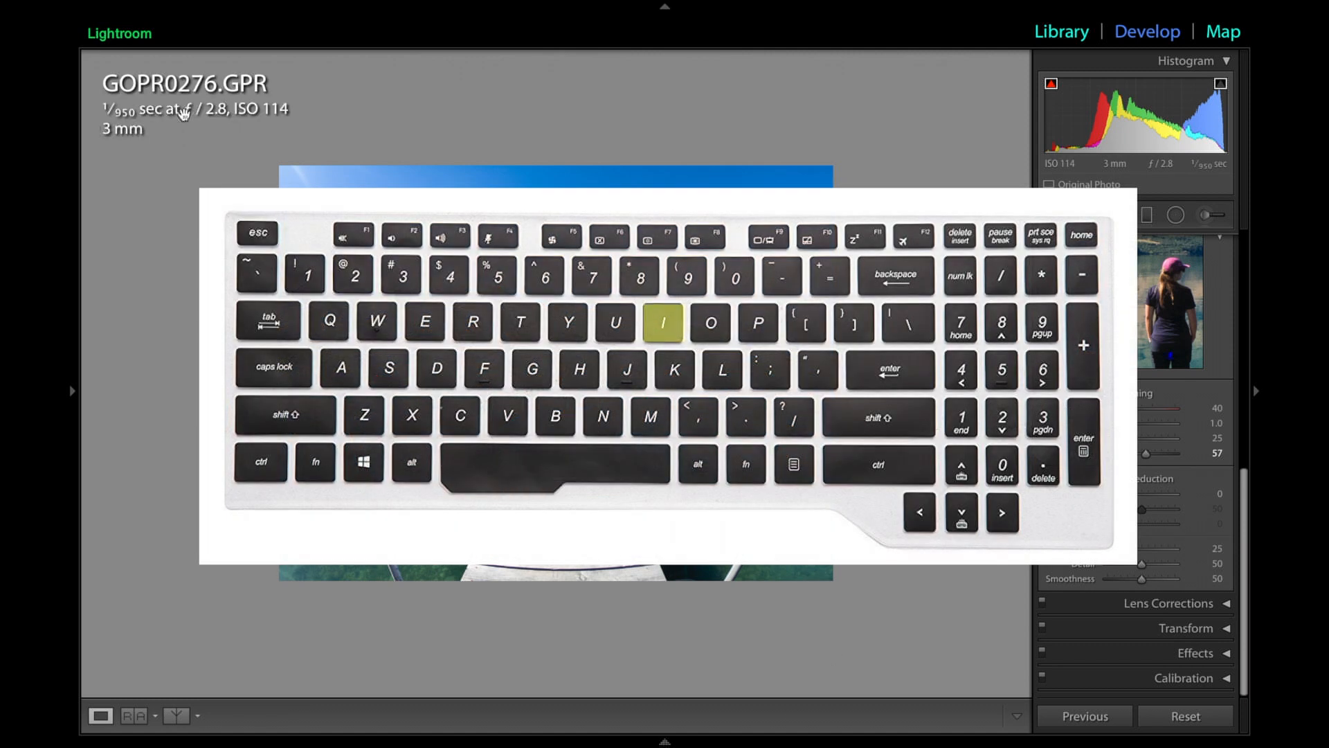
pyautogui.press('i')
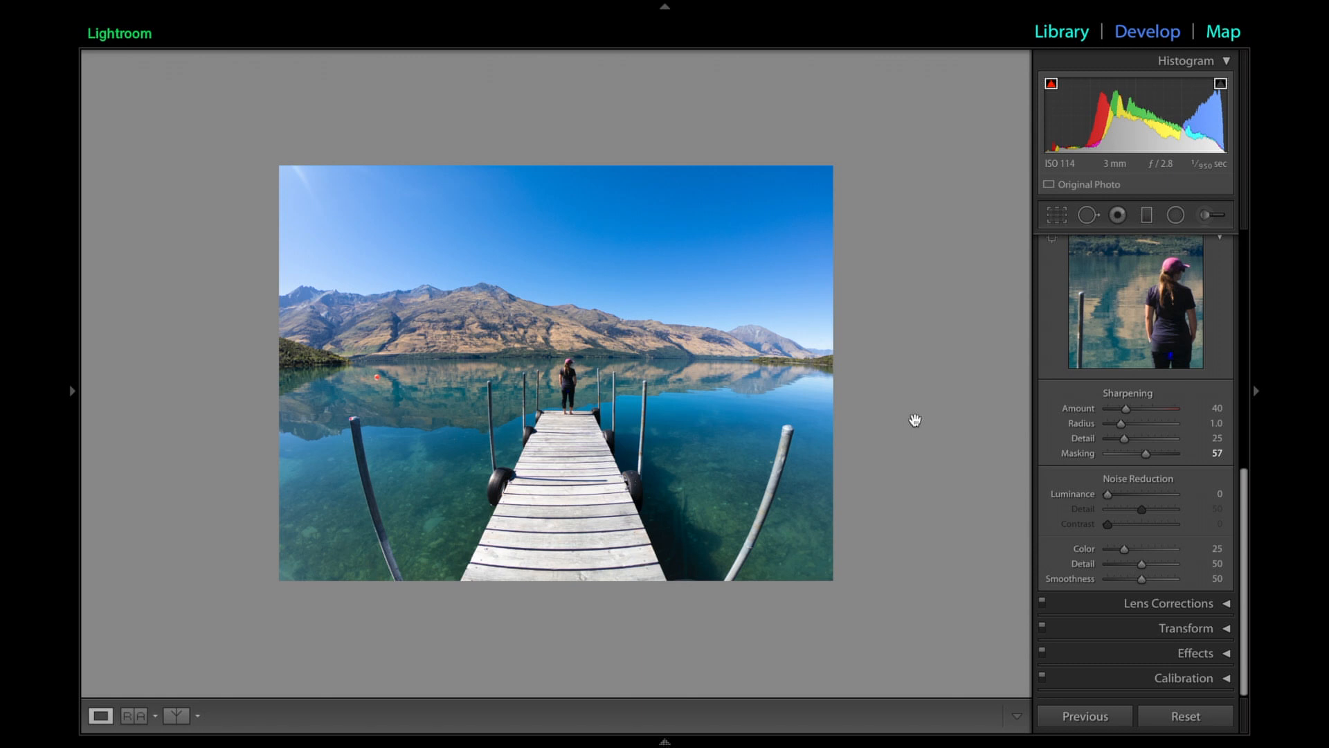
# - Compare the jetty photo's unedited Before view with its edited version several times
pyautogui.press('\\')
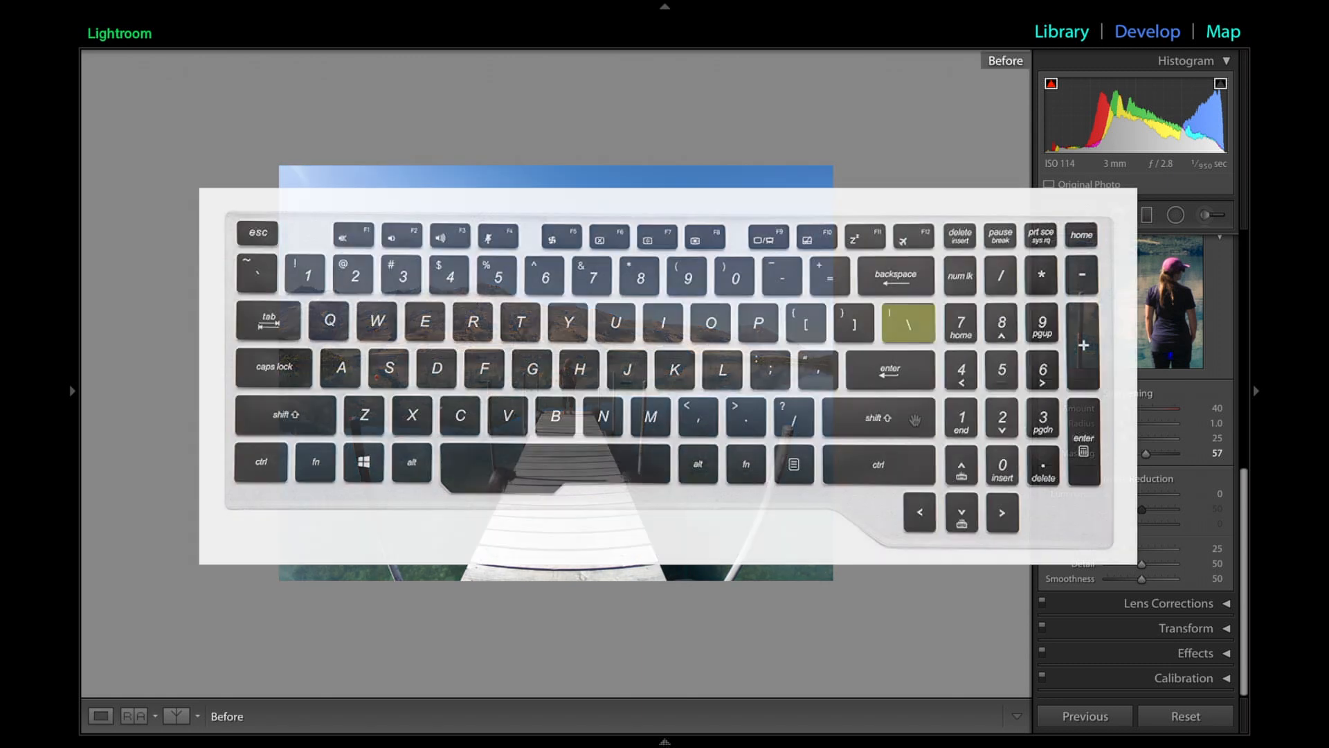
pyautogui.press('\\')
pyautogui.press('\\')
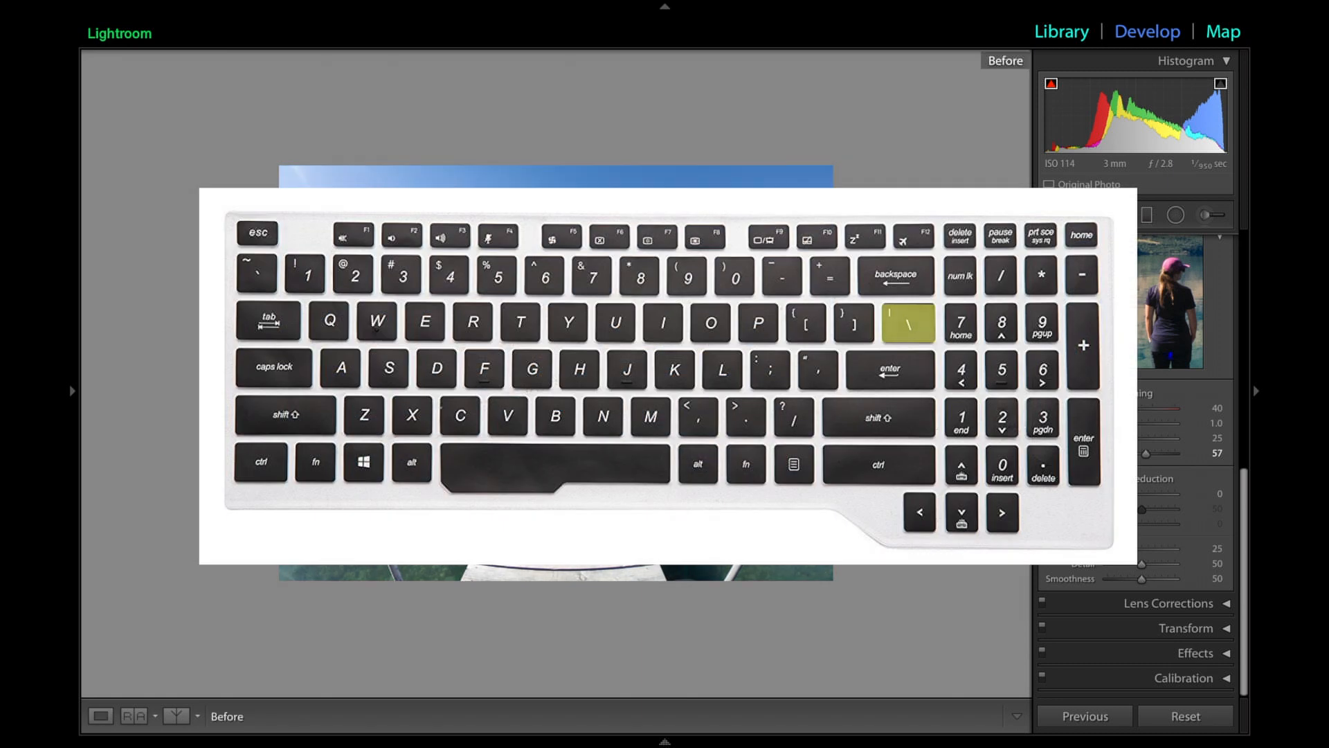
pyautogui.press('\\')
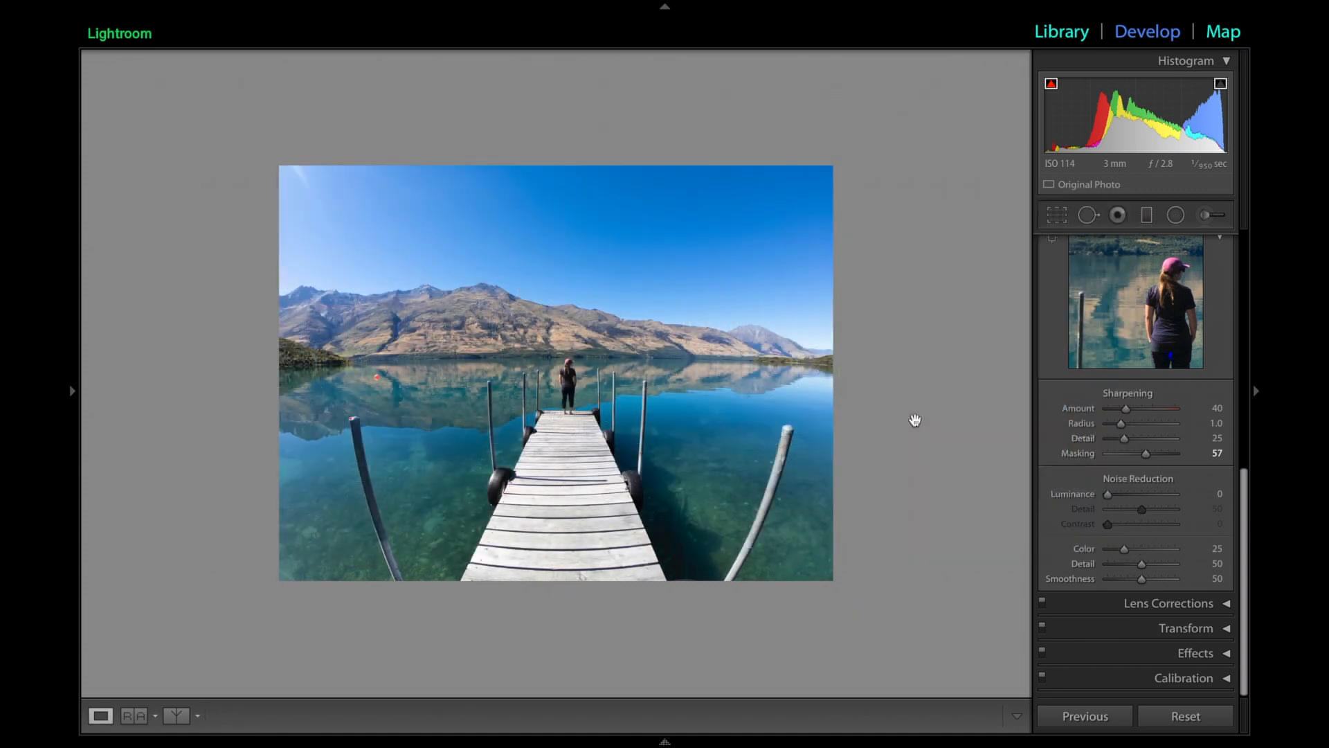
pyautogui.press('\\')
pyautogui.press('\\')
# - Preview the jetty photo in full screen and leave the preview
pyautogui.scroll(3, 1108, 398)
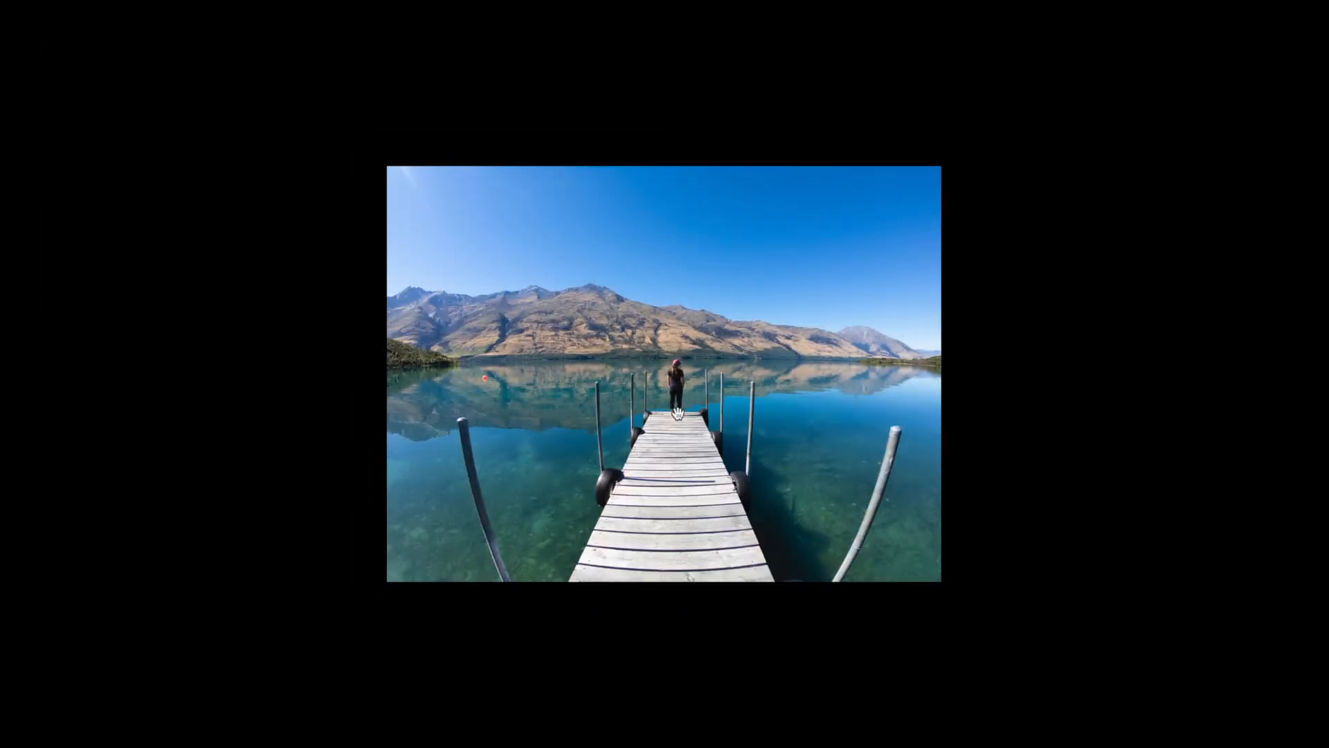
pyautogui.press('f')
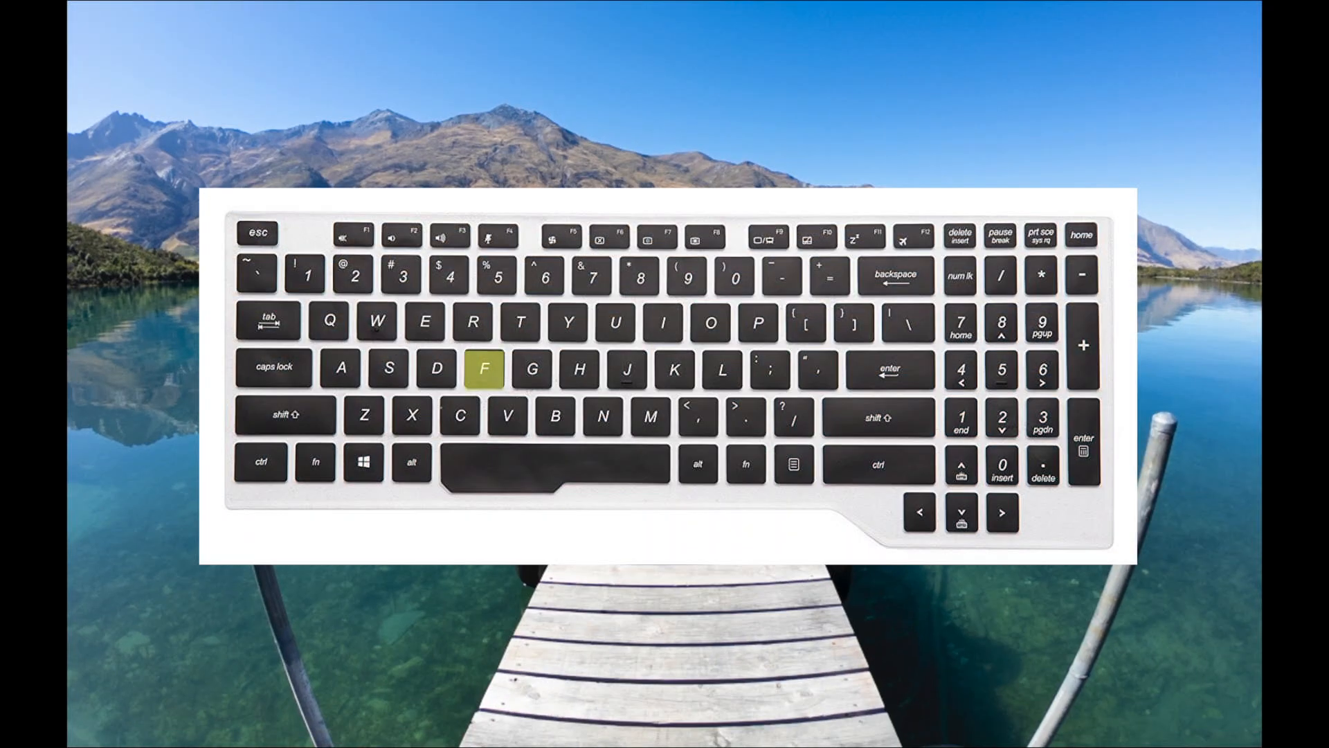
pyautogui.press('f')
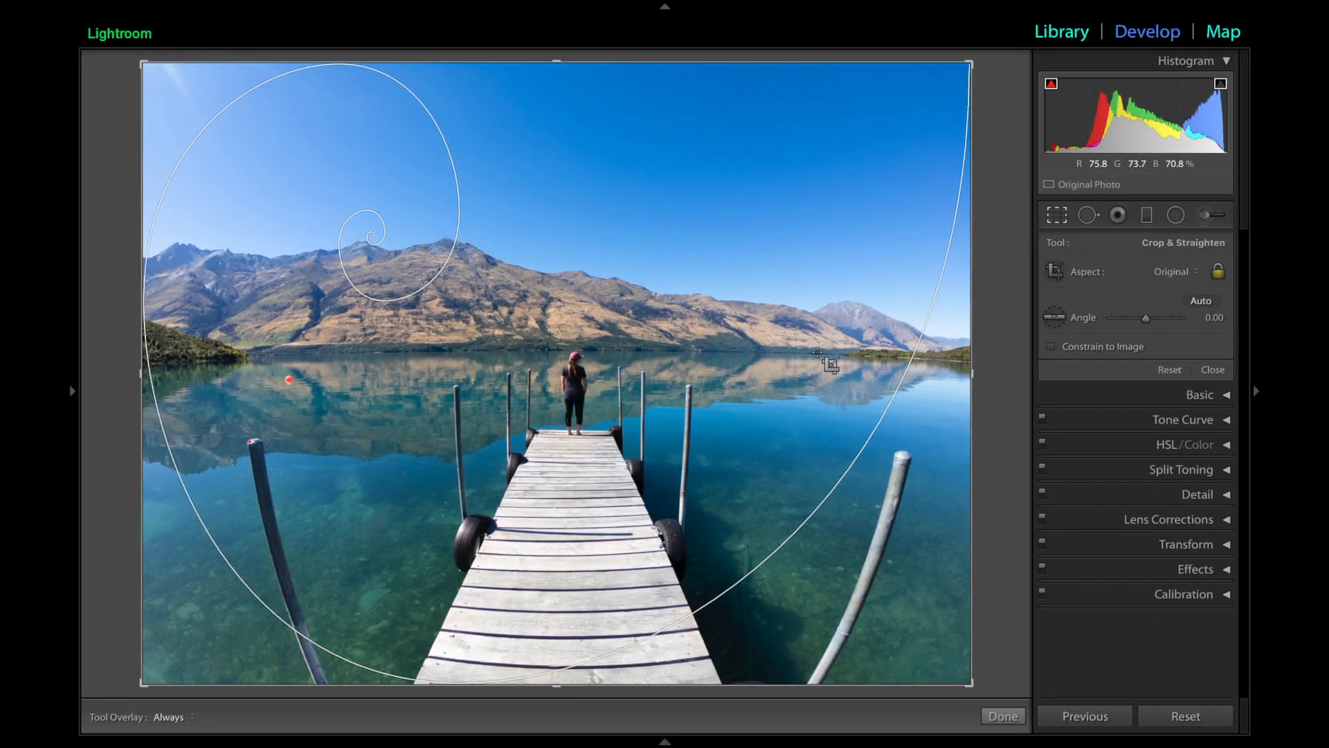
# - Cycle through the crop guide overlays on the jetty photo, including aspect ratios, thirds and diagonals, back to the golden spiral
pyautogui.press('o')
pyautogui.press('o')
pyautogui.press('o')
pyautogui.press('o')
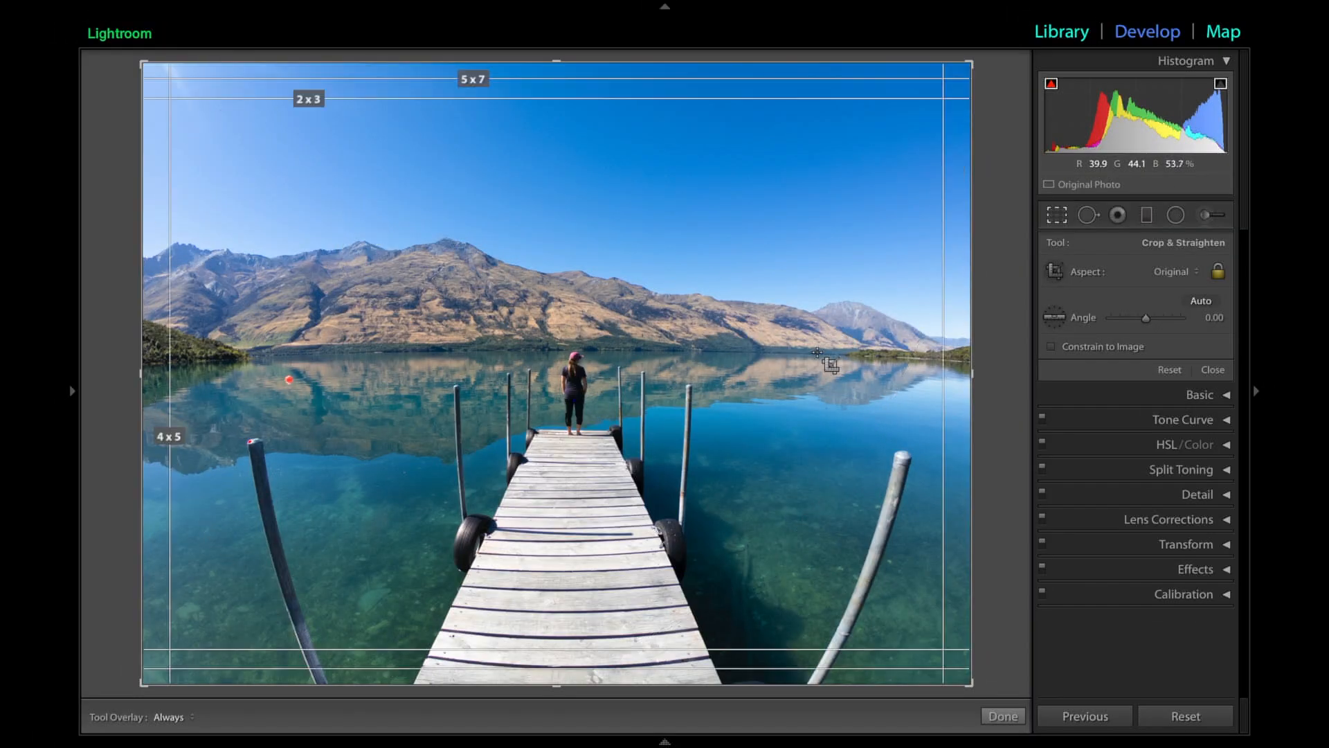
pyautogui.press('o')
pyautogui.press('o')
pyautogui.press('o')
pyautogui.press('o')
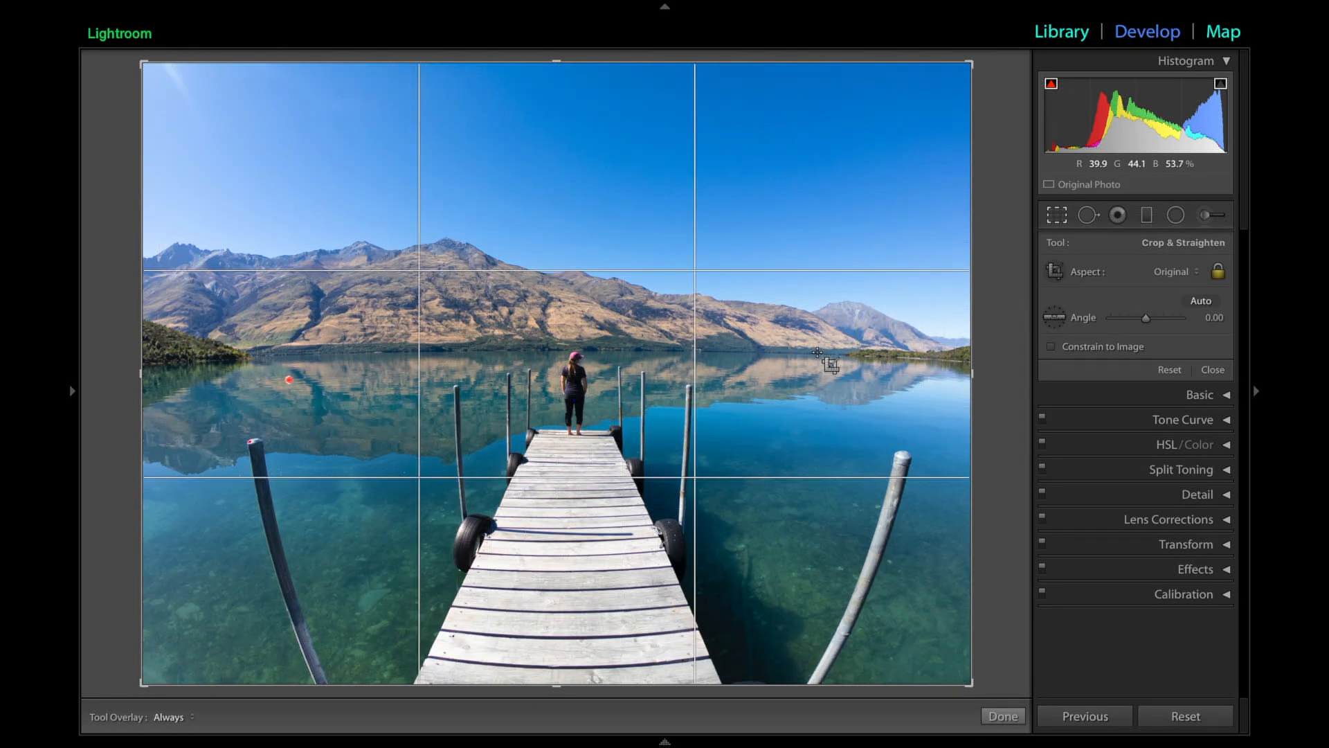
pyautogui.press('o')
pyautogui.press('o')
pyautogui.press('o')
pyautogui.press('o')
pyautogui.press('o')
pyautogui.press('o')
pyautogui.press('o')
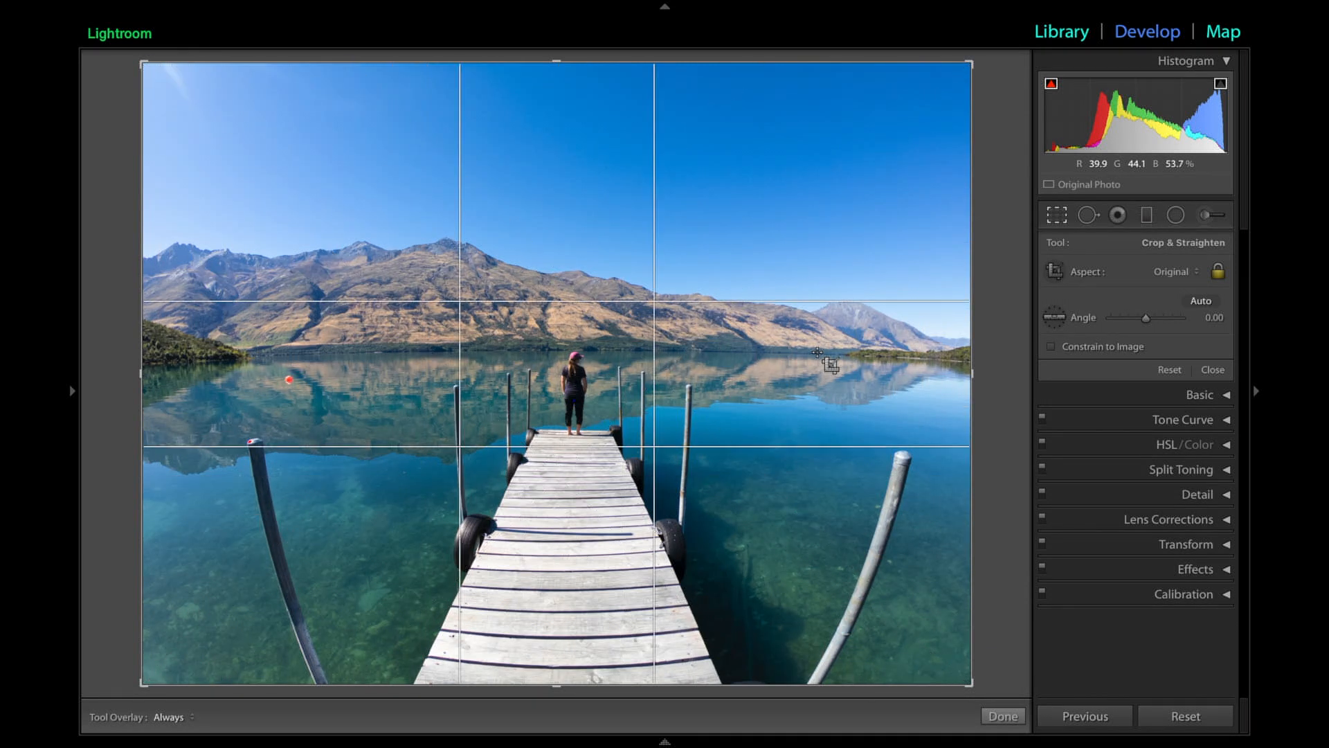
pyautogui.press('o')
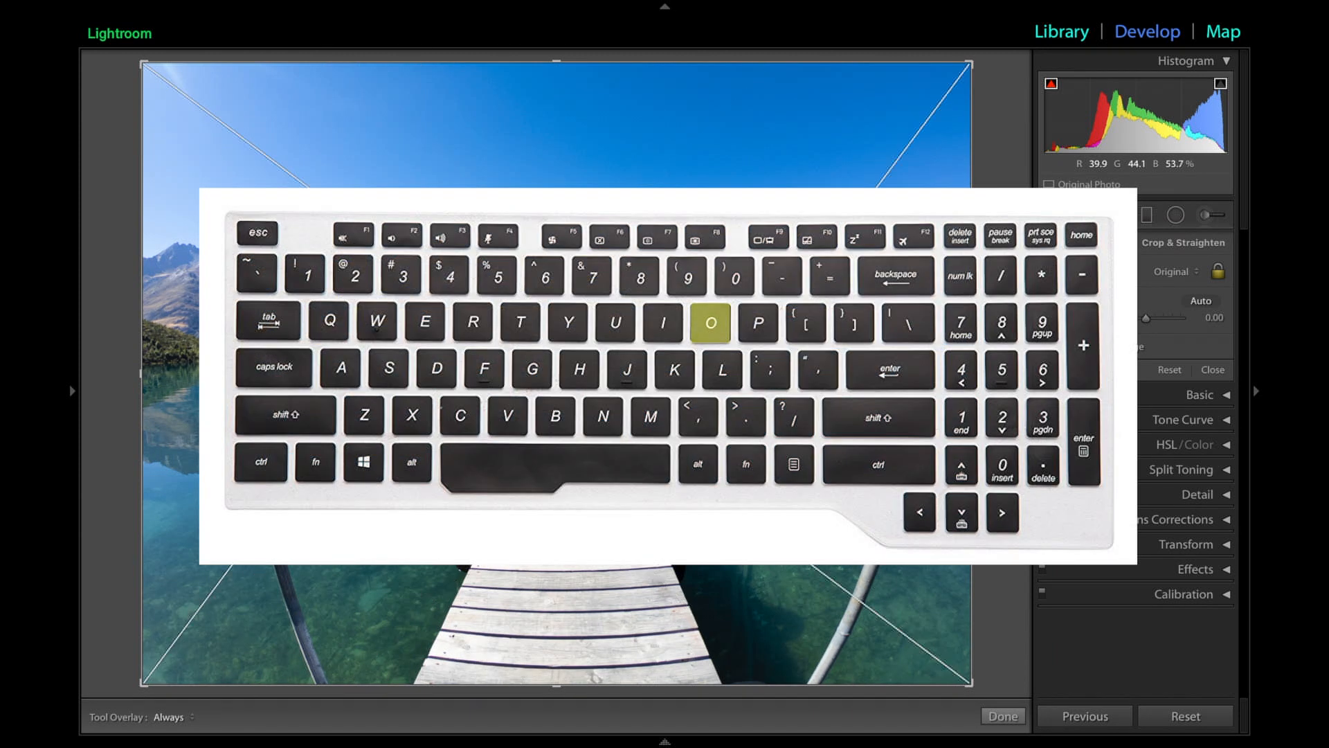
pyautogui.press('o')
pyautogui.press('o')
pyautogui.press('o')
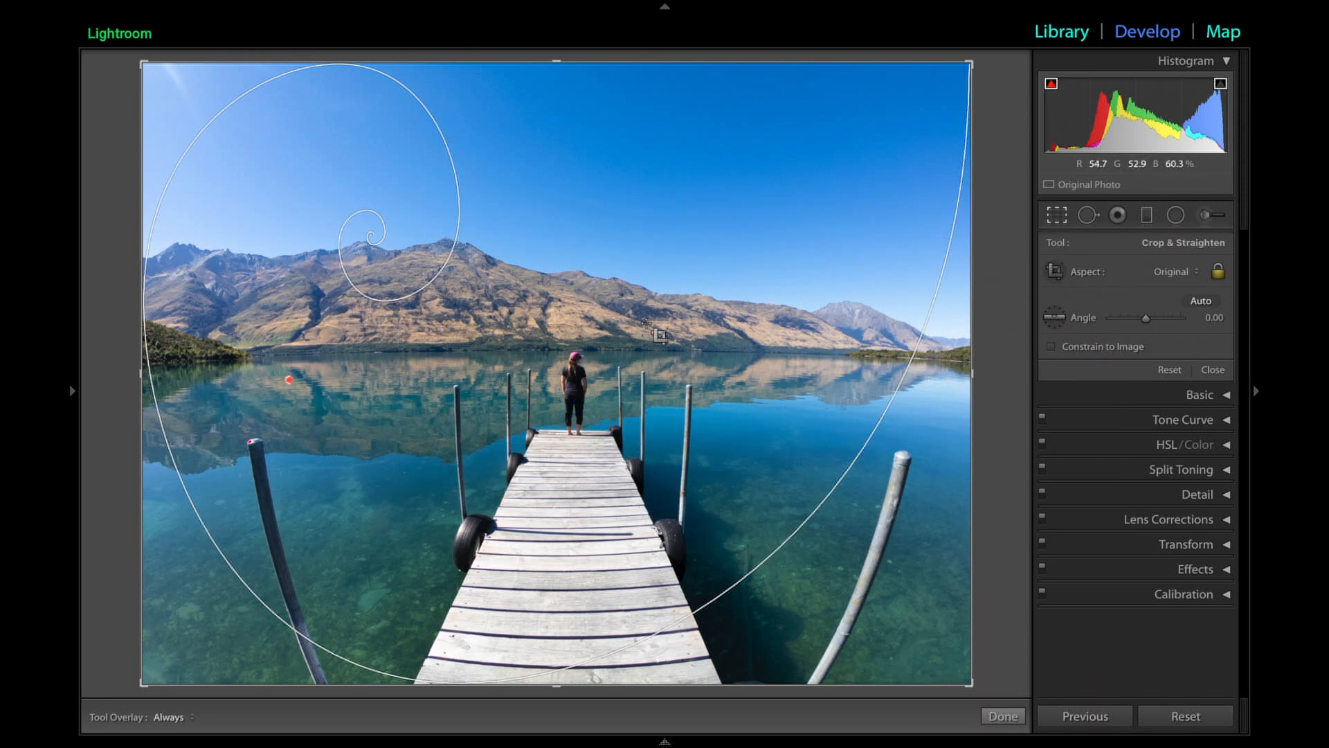
# - Rotate and flip the golden spiral crop overlay through its different orientations
pyautogui.press('shift')
pyautogui.hotkey('shift', 'o')
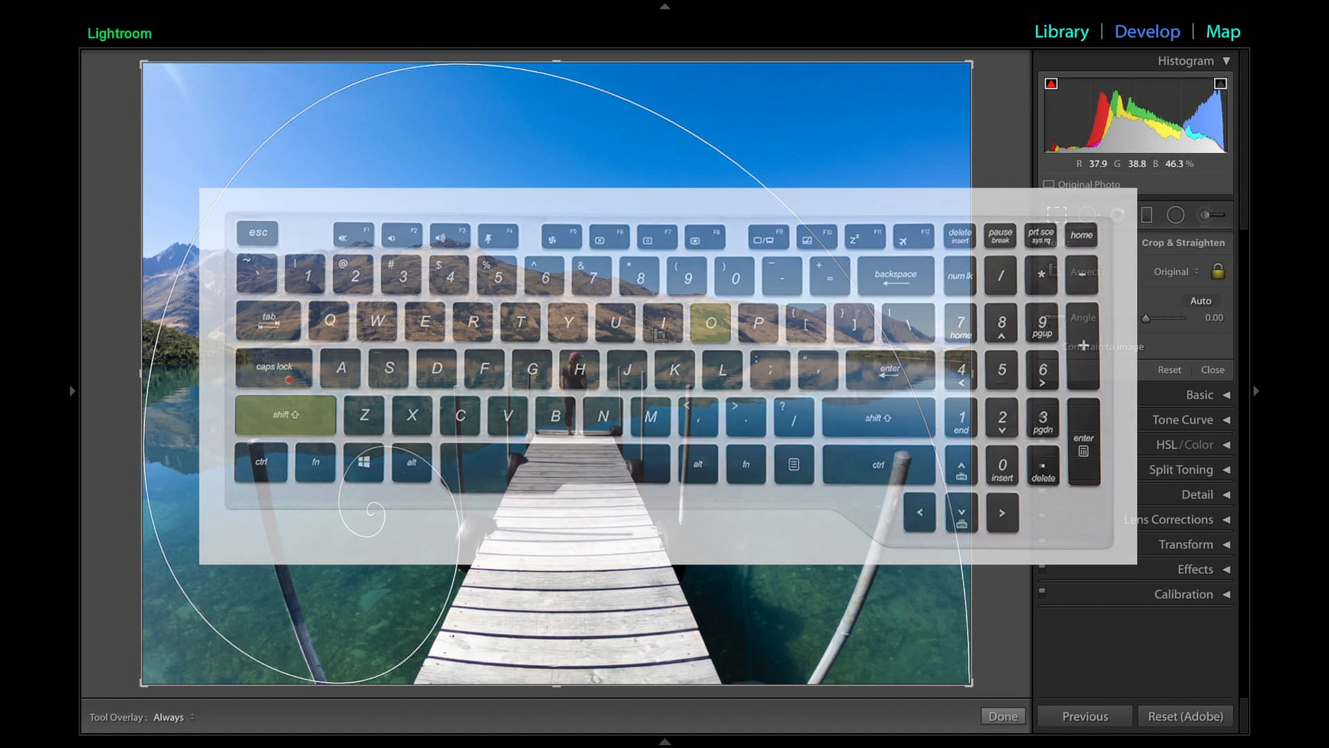
pyautogui.hotkey('shift', 'o')
pyautogui.hotkey('shift', 'o')
pyautogui.hotkey('shift', 'o')
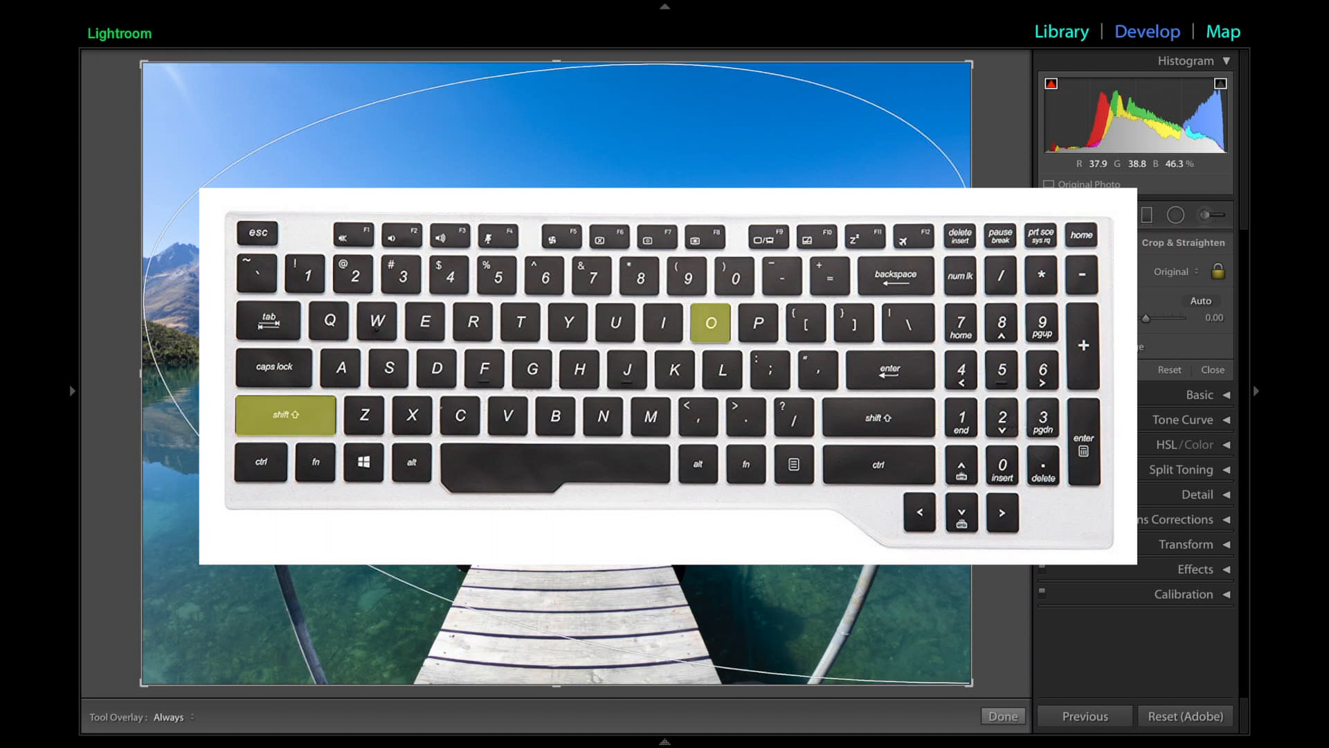
pyautogui.hotkey('shift', 'o')
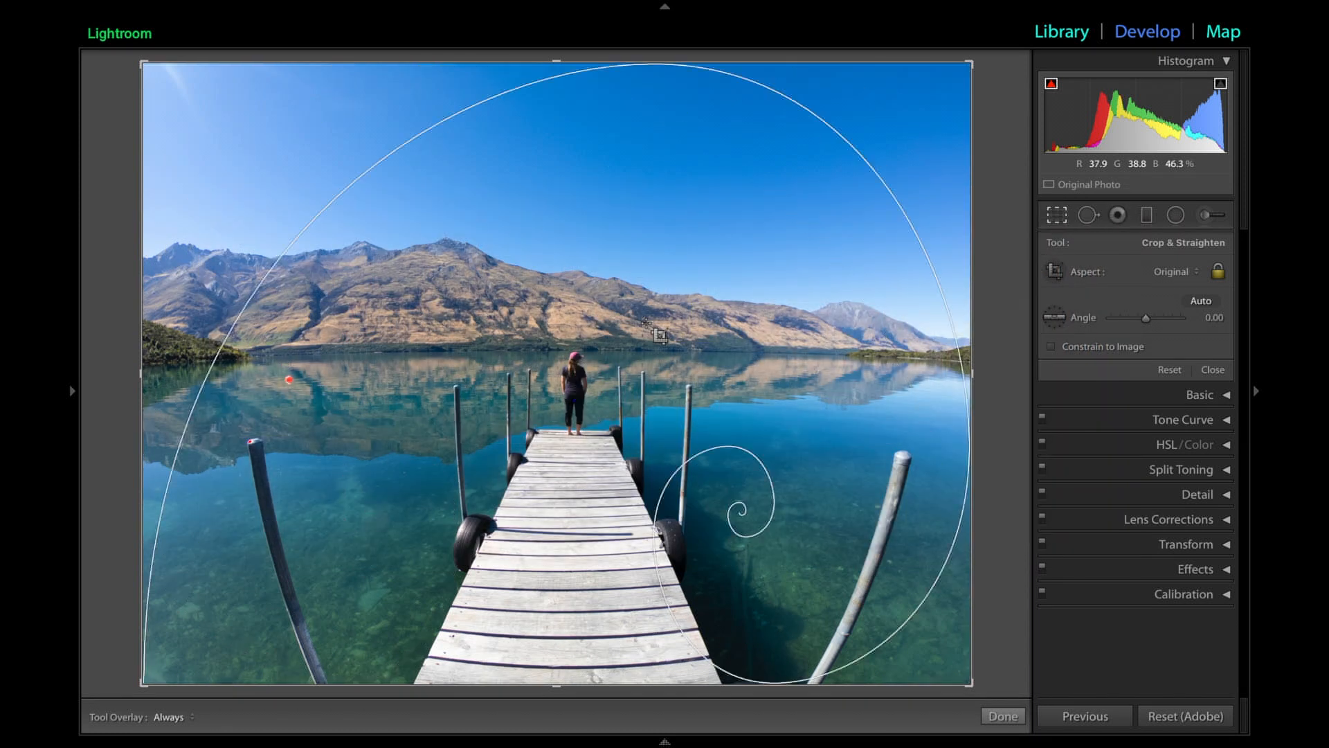
pyautogui.hotkey('shift', 'o')
# - Switch the crop overlay to the triangle guides and flip their orientation several times
pyautogui.press('o')
pyautogui.hotkey('shift', 'o')
pyautogui.hotkey('shift', 'o')
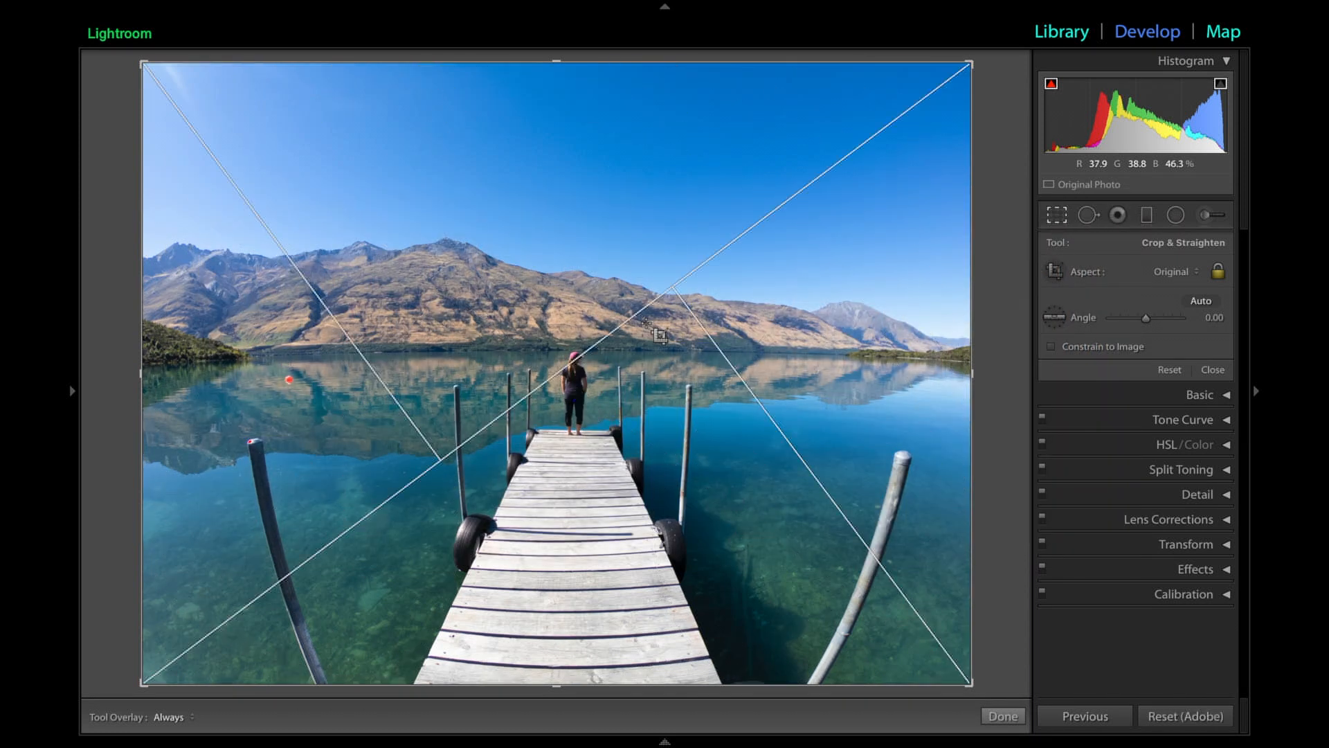
pyautogui.hotkey('shift', 'o')
pyautogui.hotkey('shift', 'o')
pyautogui.hotkey('shift', 'o')
# - Cycle the crop guides on from the triangle overlay until the crossing diagonal lines are displayed
pyautogui.press('o')
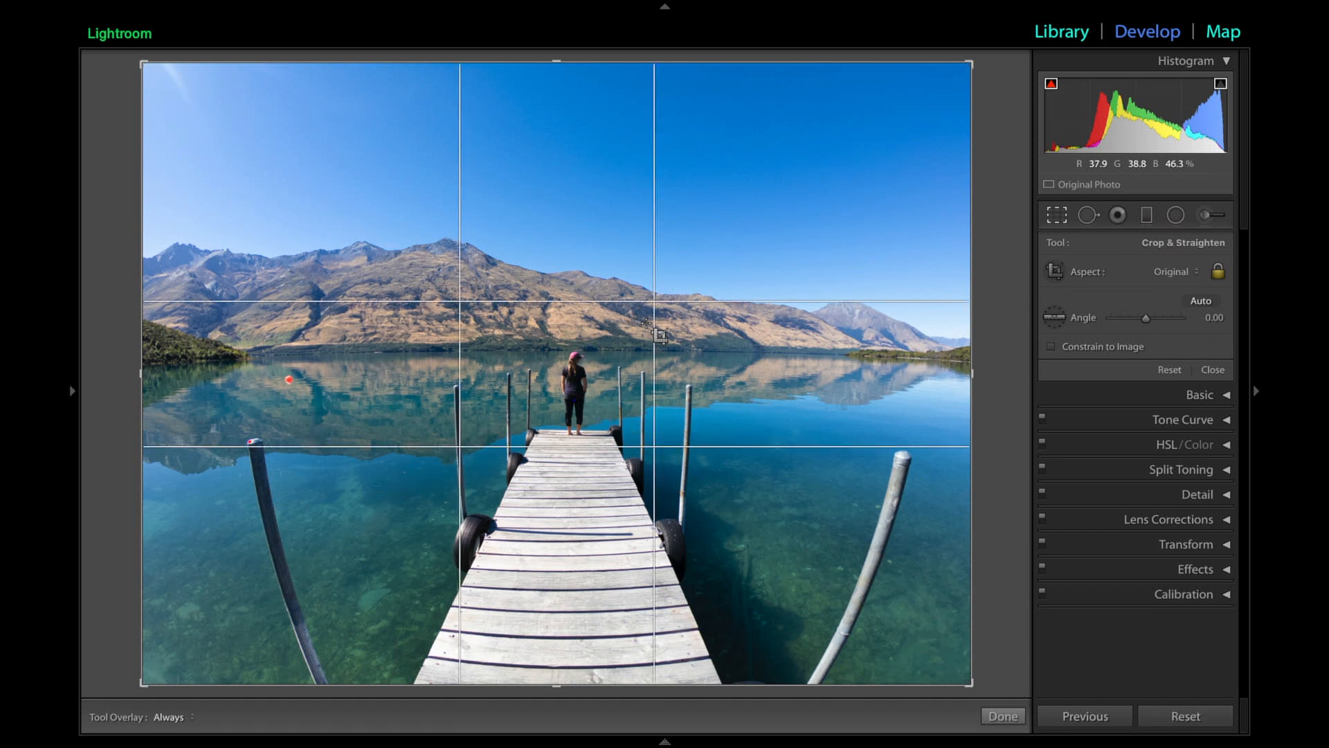
pyautogui.press('shift')
pyautogui.press('o')
pyautogui.press('o')
pyautogui.press('o')
pyautogui.press('o')
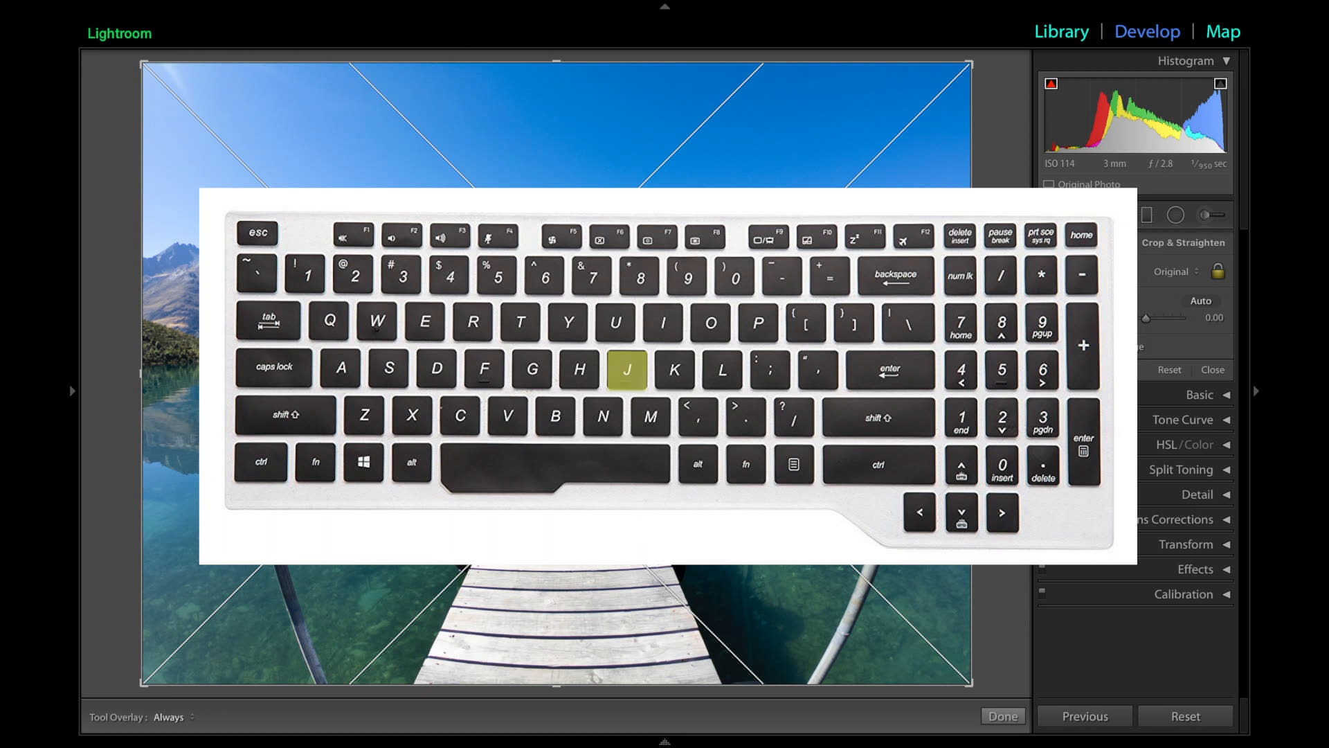
# - Turn the shadow and highlight clipping indicators off and back on
pyautogui.press('j')
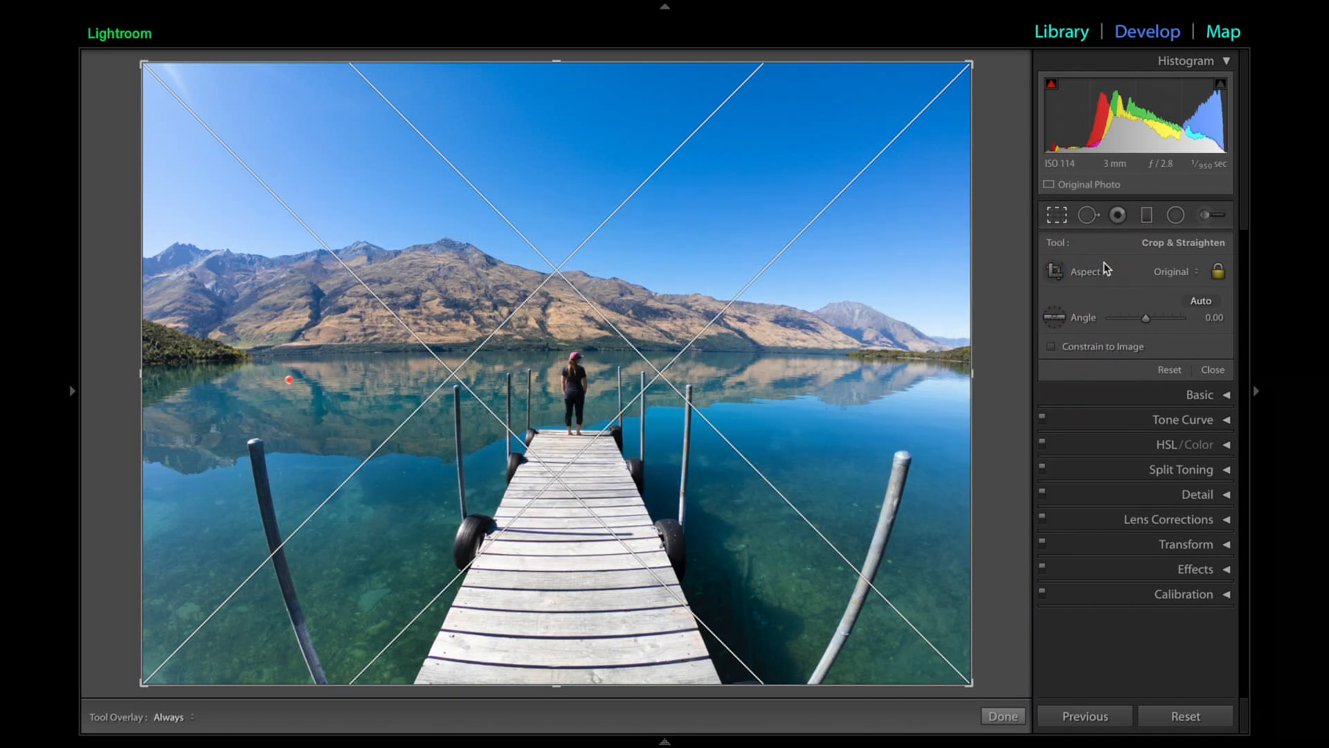
pyautogui.press('j')
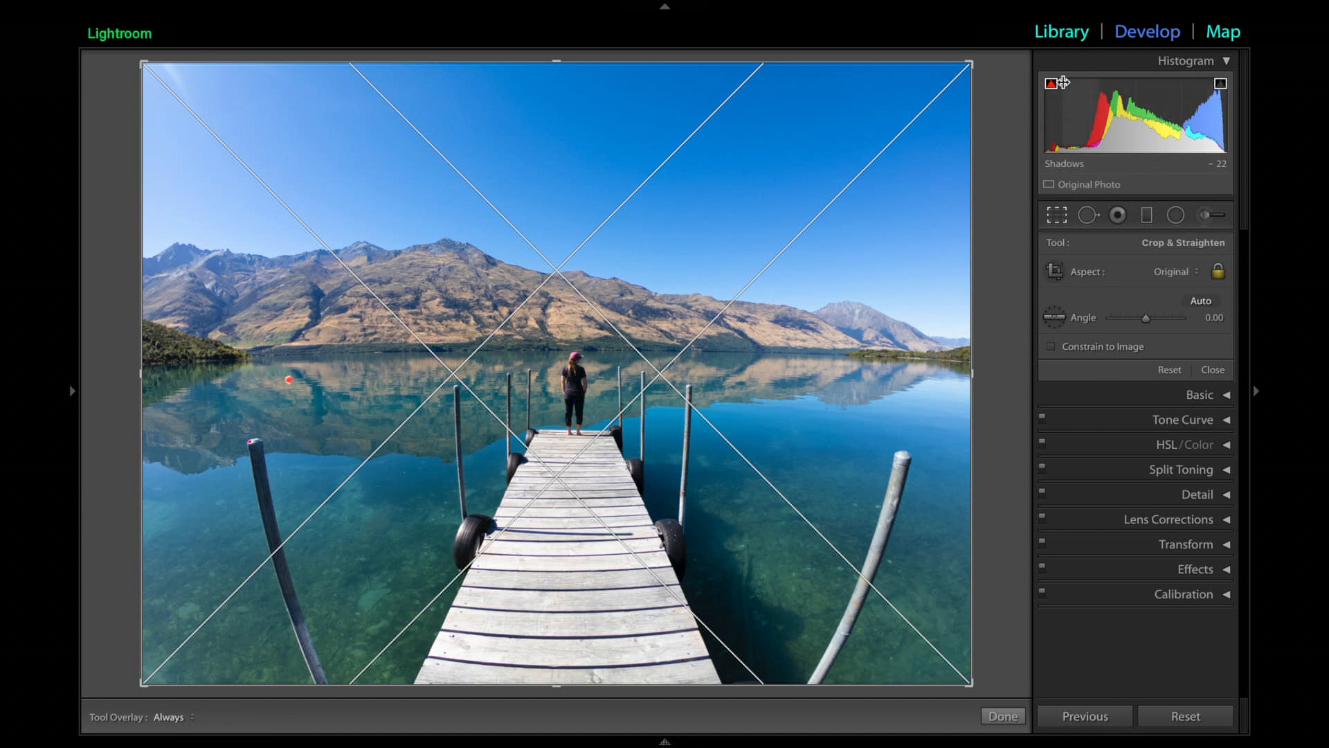
# - Raise the photo's Exposure to +2.65 to display highlight clipping on the sky and pier
pyautogui.click(1225, 88)
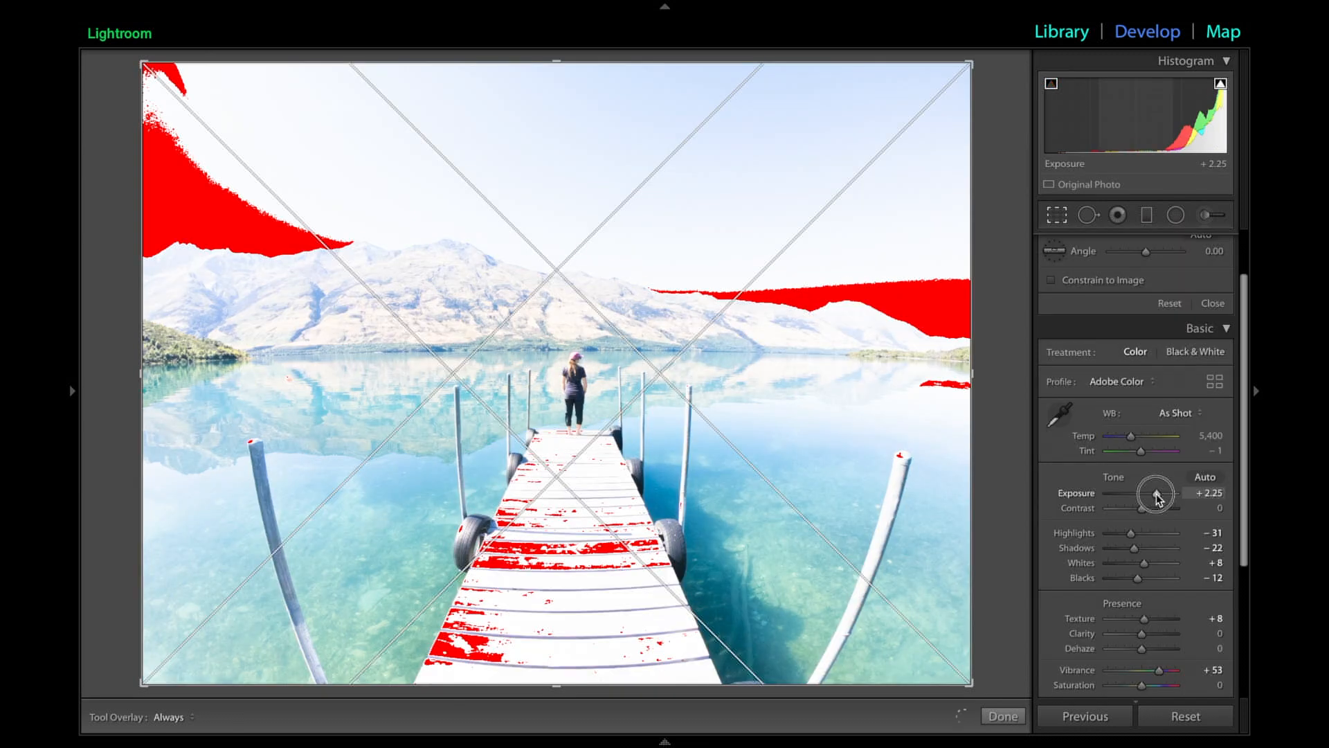
pyautogui.moveTo(1156, 493); pyautogui.dragTo(1161, 496)
# - Toggle the clipping indicators off and on repeatedly to compare the overexposed photo with and without the red highlight warning
pyautogui.press('j')
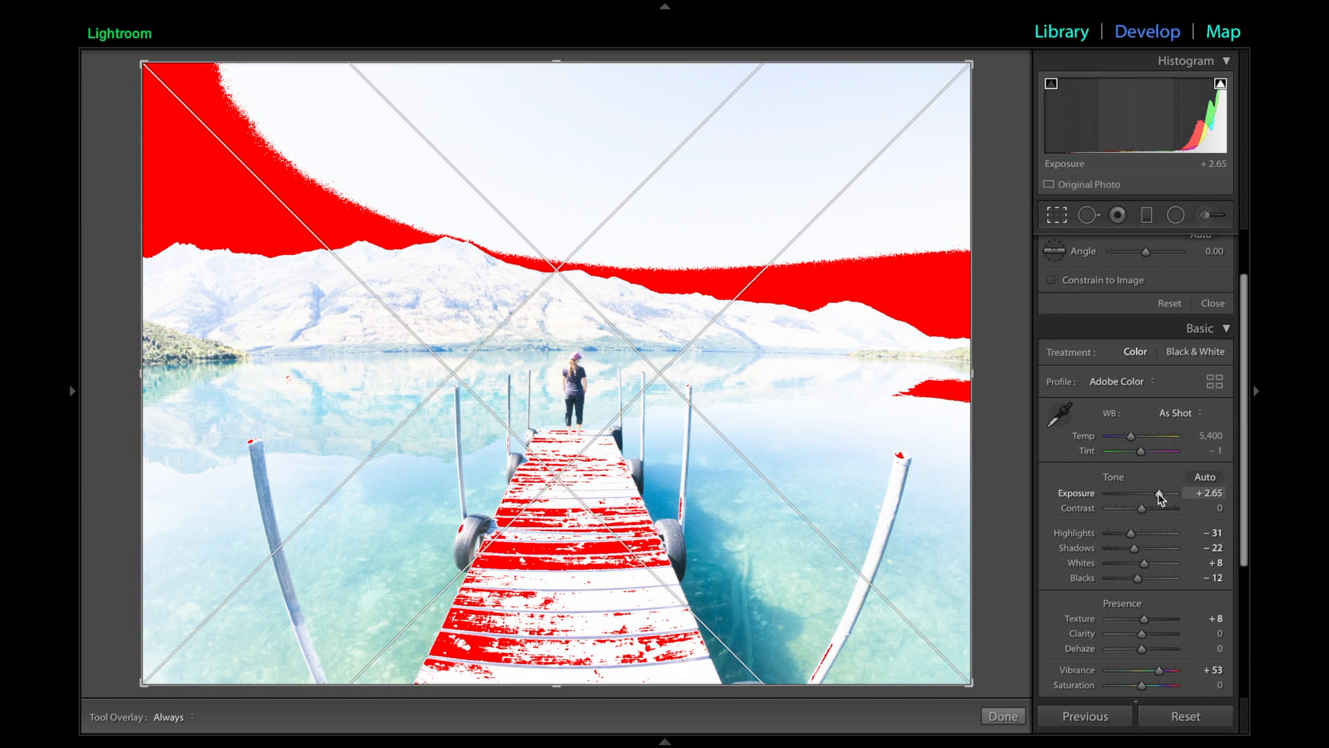
pyautogui.press('j')
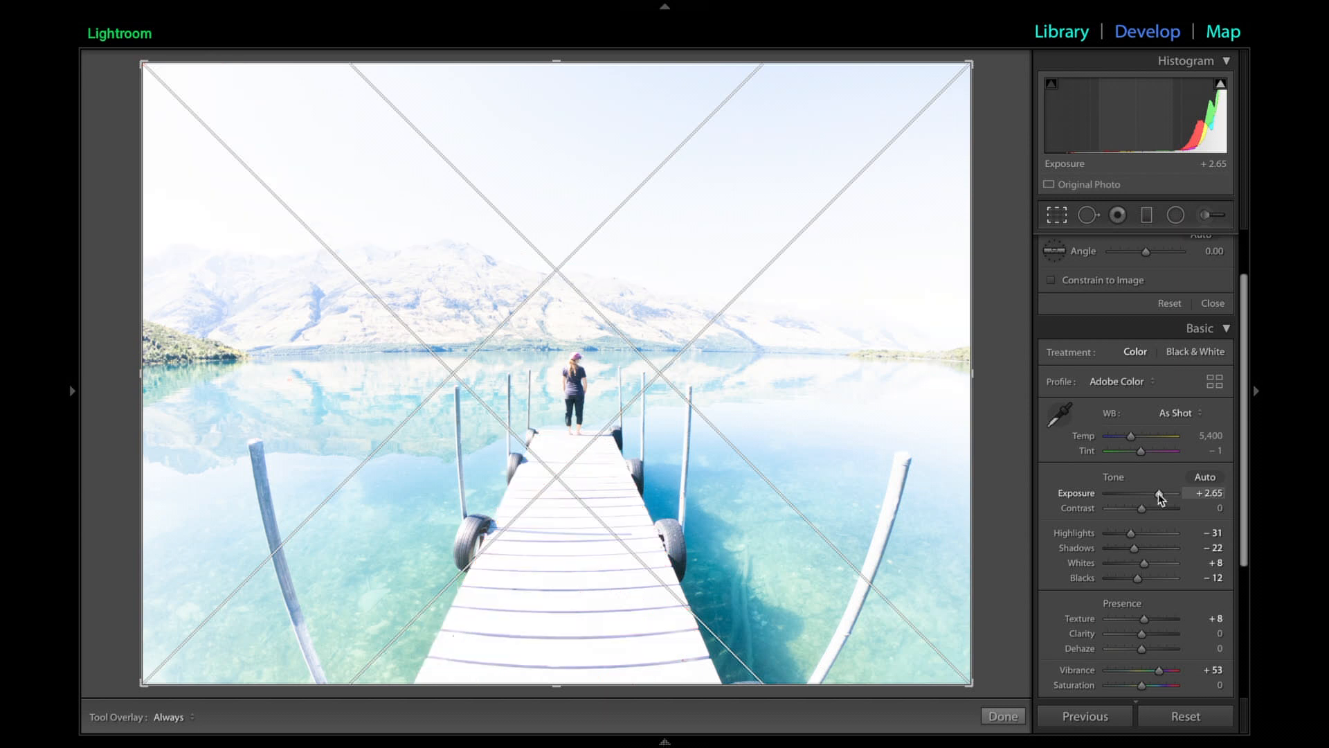
pyautogui.press('j')
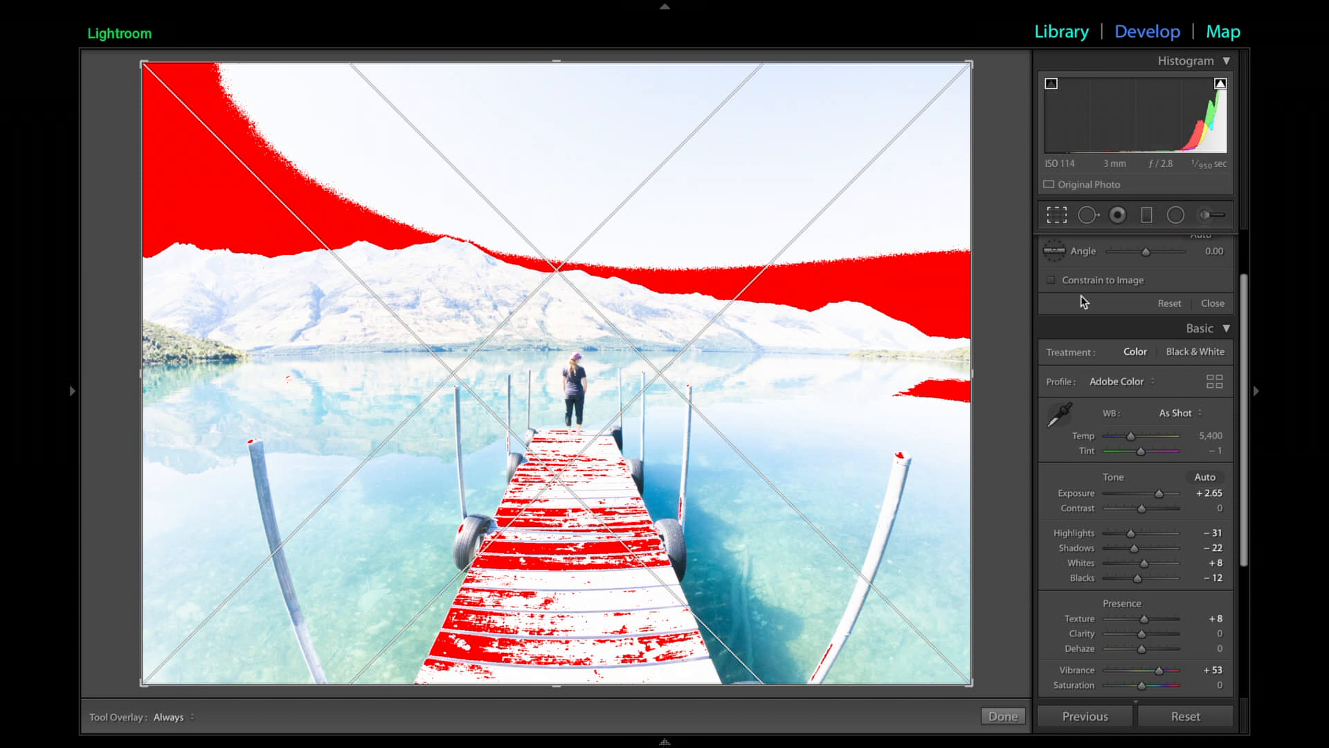
pyautogui.press('j')
pyautogui.press('j')
pyautogui.press('j')
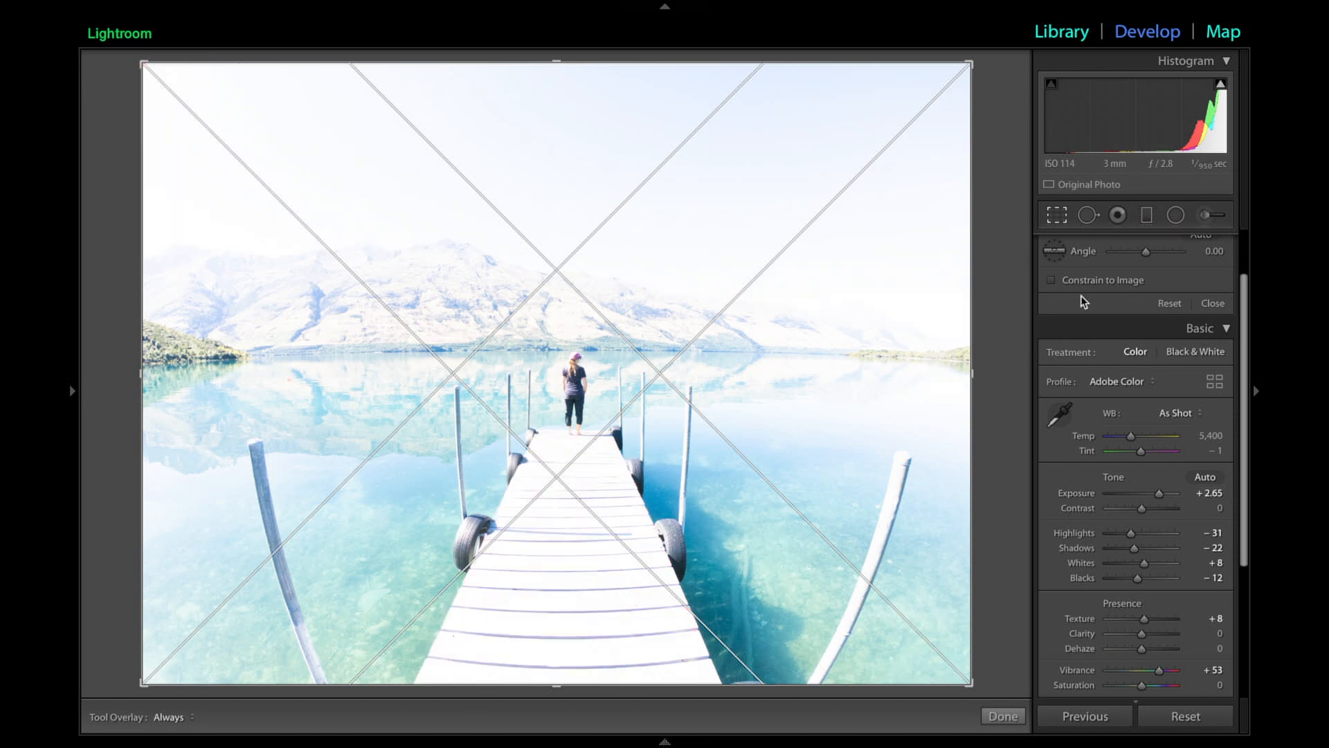
pyautogui.press('j')
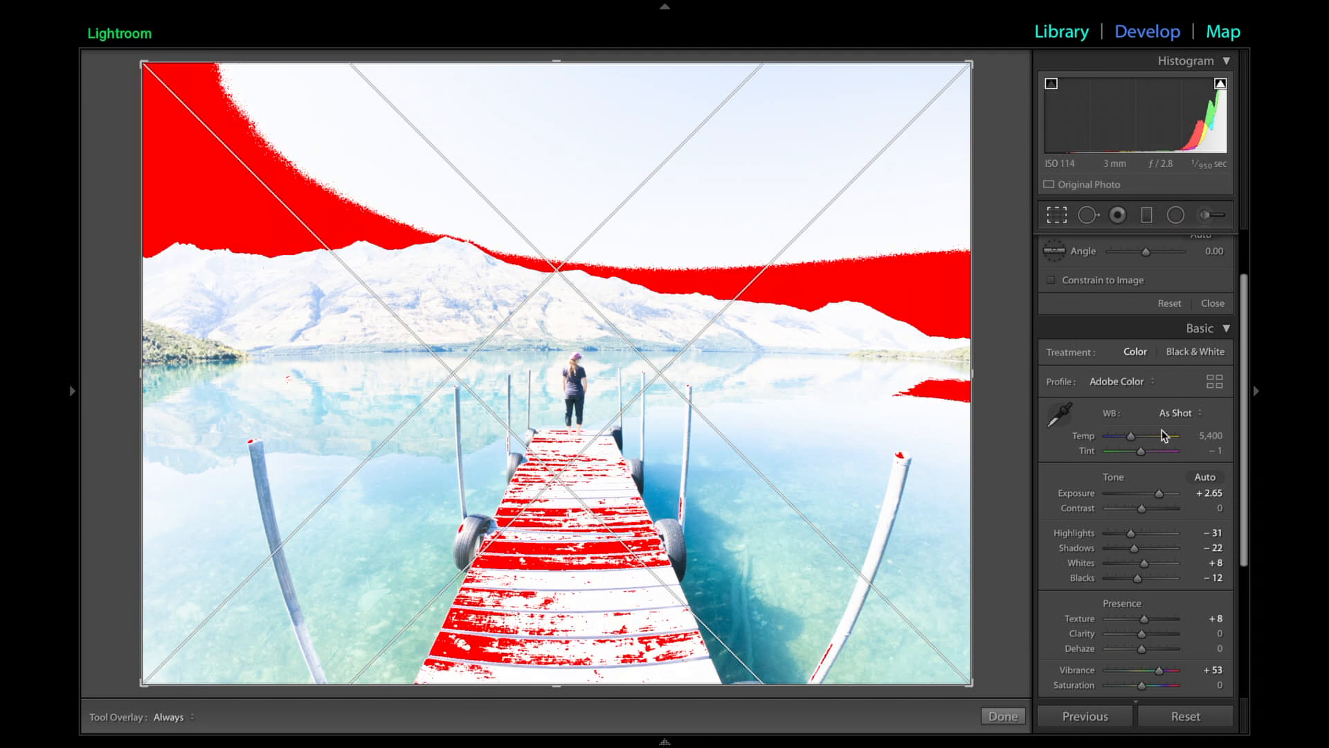
# - Reduce the photo's Exposure to +0.80 to bring back the blown-out highlights
pyautogui.moveTo(1159, 493); pyautogui.dragTo(1148, 496)
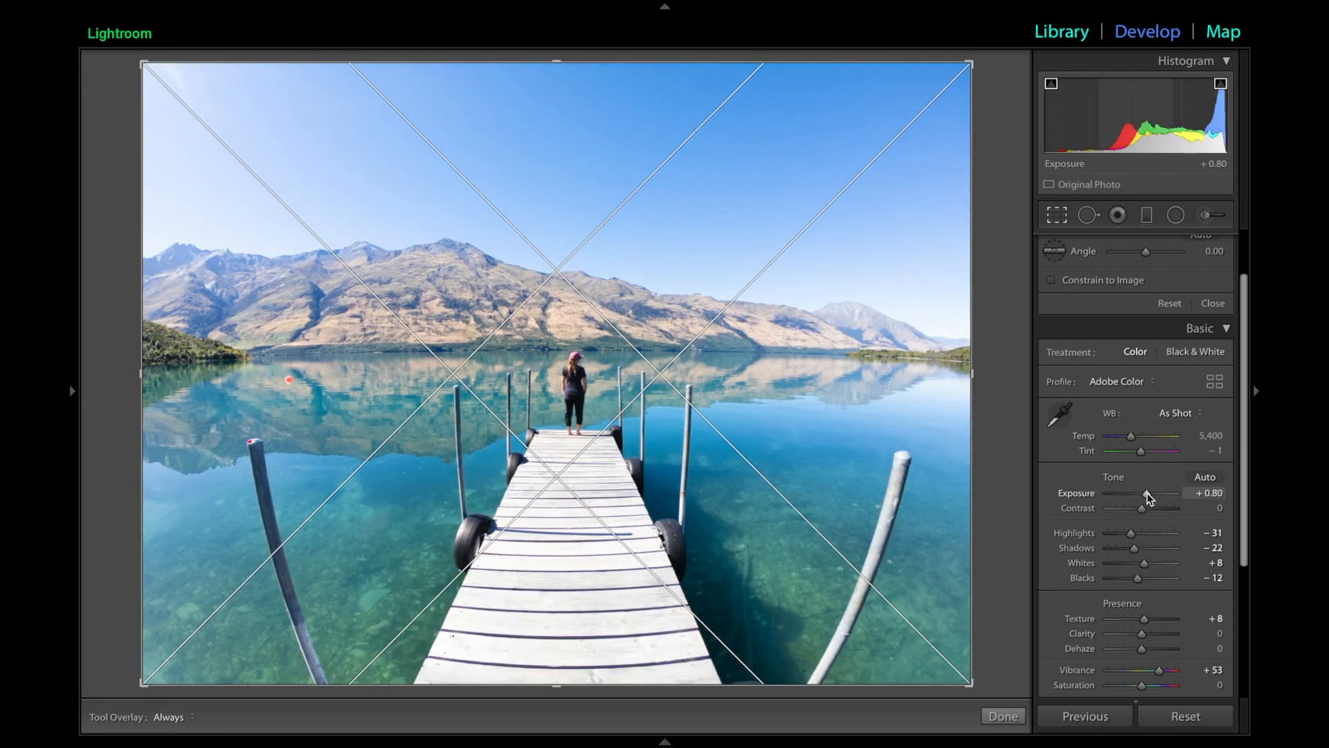